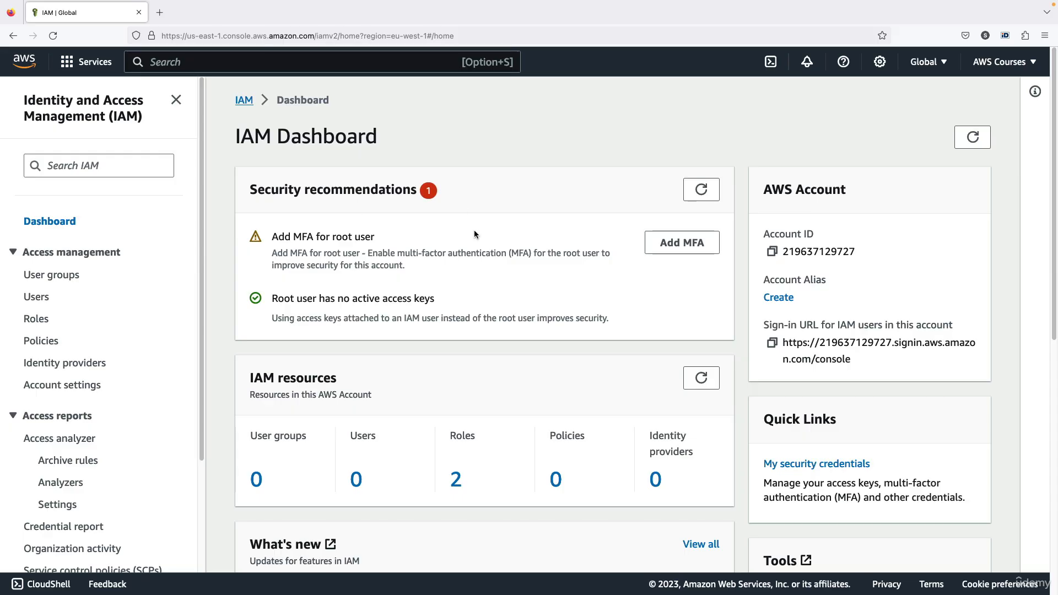
Open the IAM Users list from Access management and confirm it has no users yet.
left_click_drag(355, 189, 413, 190)
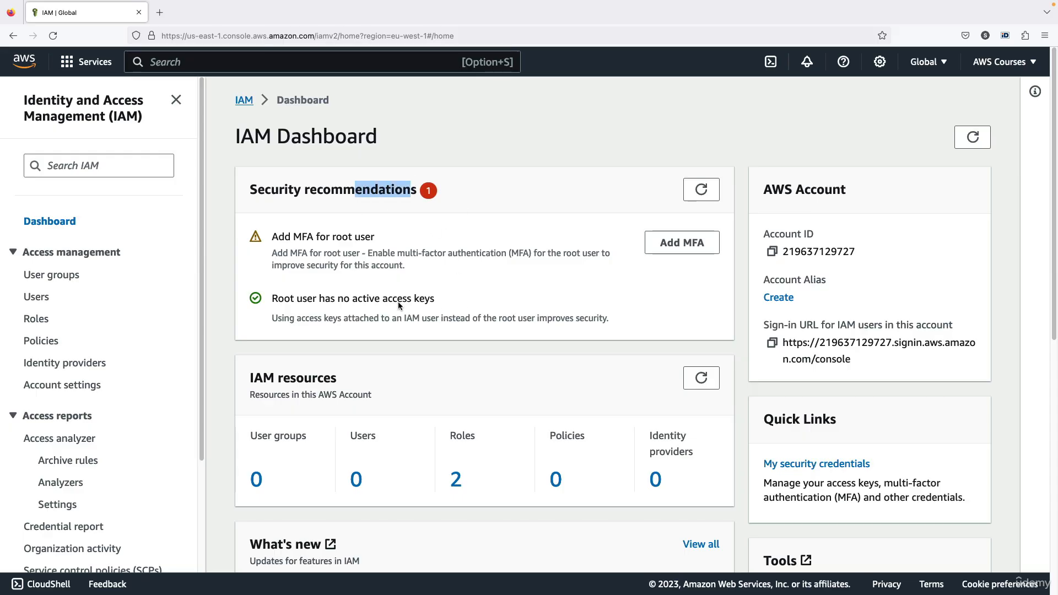
left_click(491, 245)
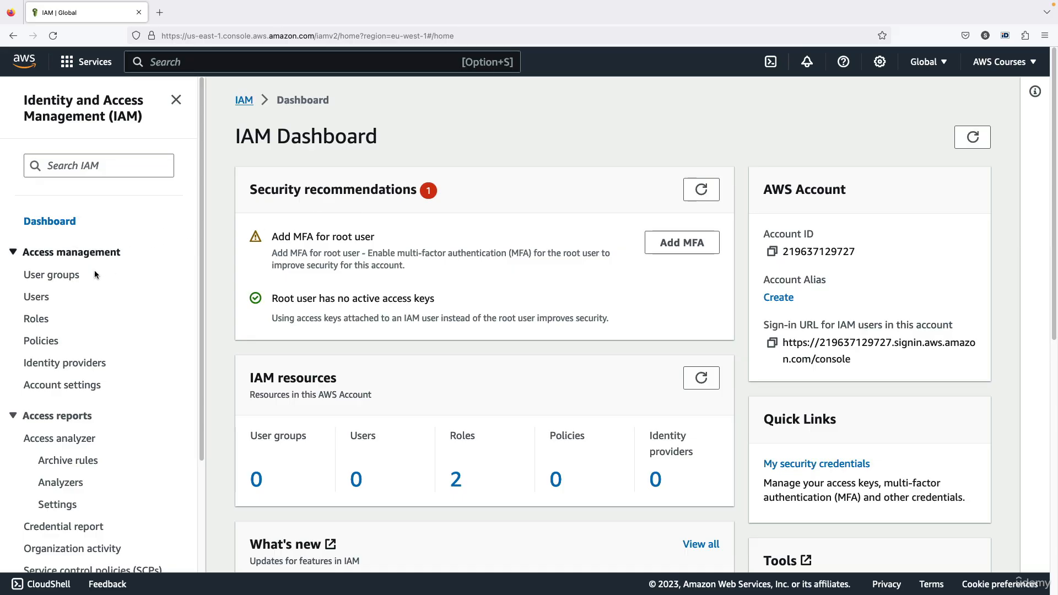
left_click(37, 298)
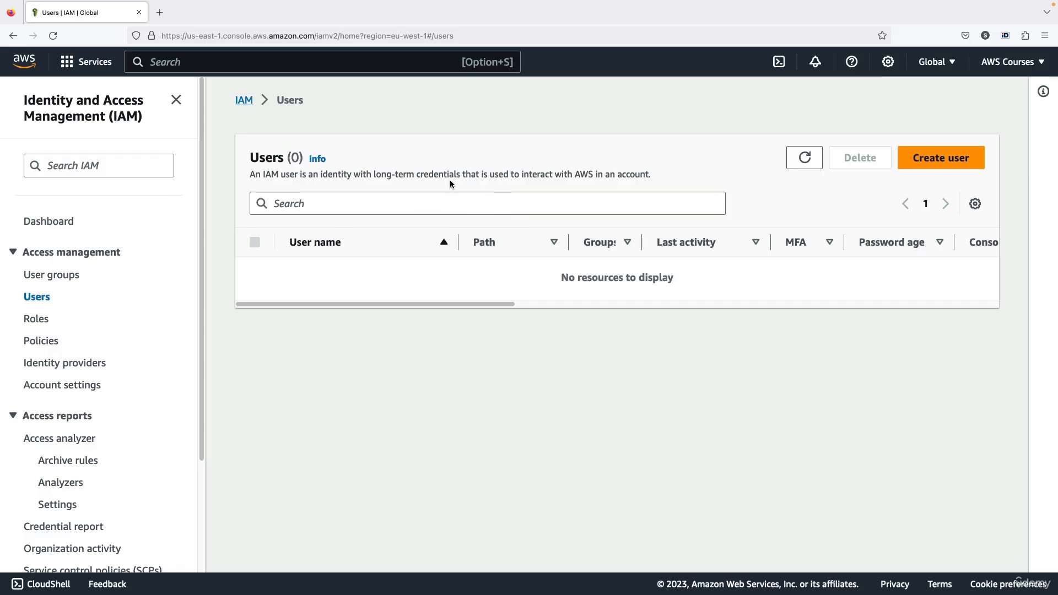
left_click(929, 72)
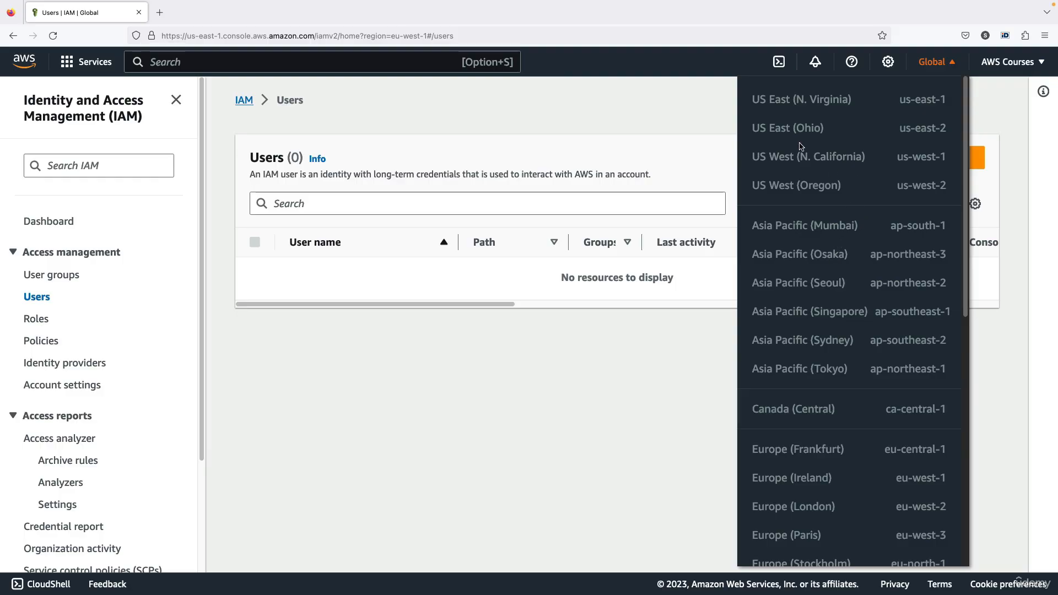
left_click_drag(782, 132, 833, 128)
left_click(925, 69)
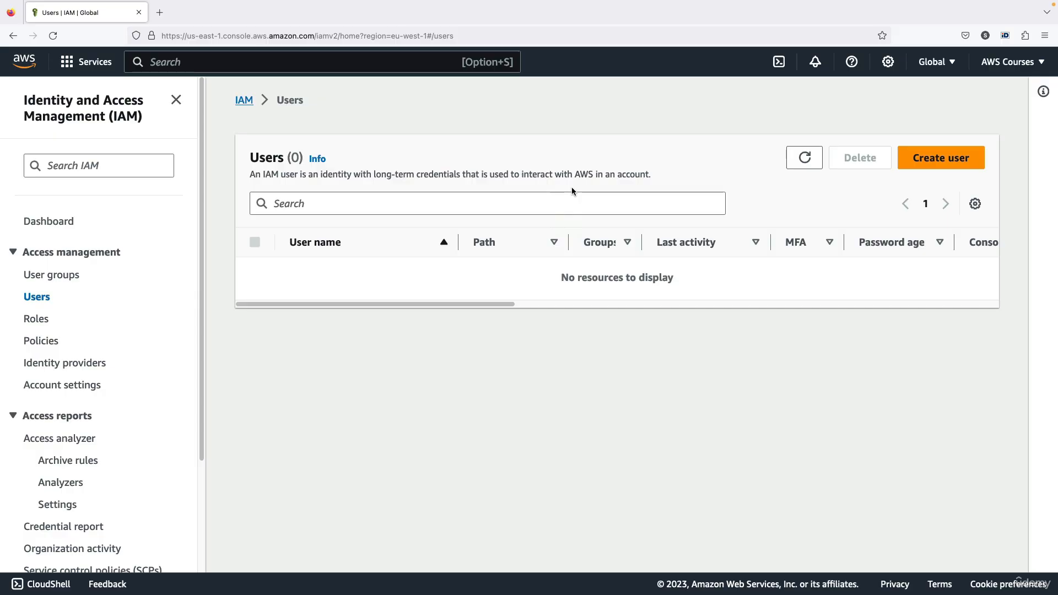
left_click(1012, 69)
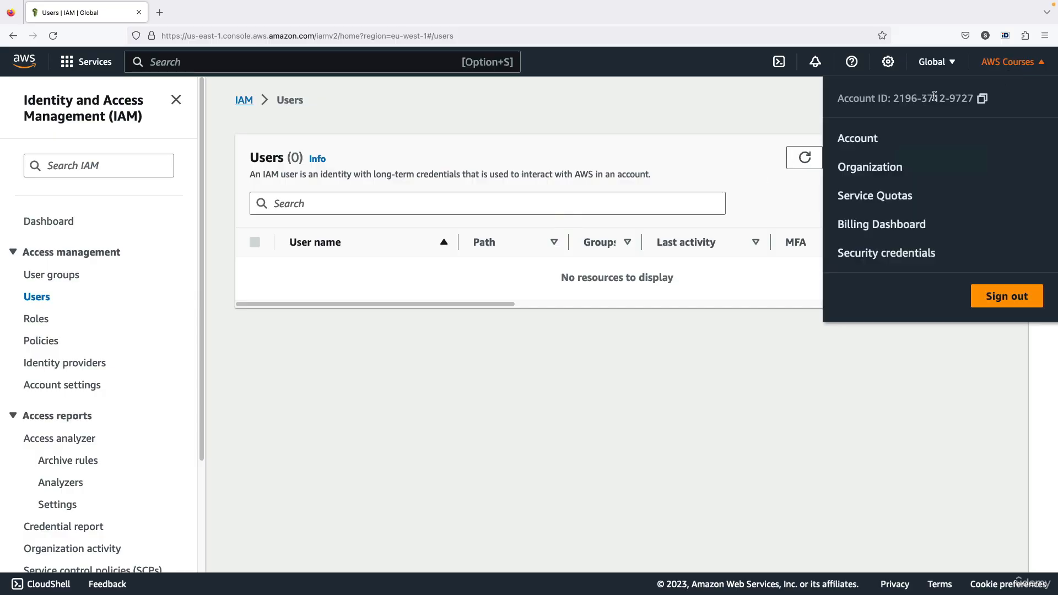
left_click_drag(893, 98, 946, 97)
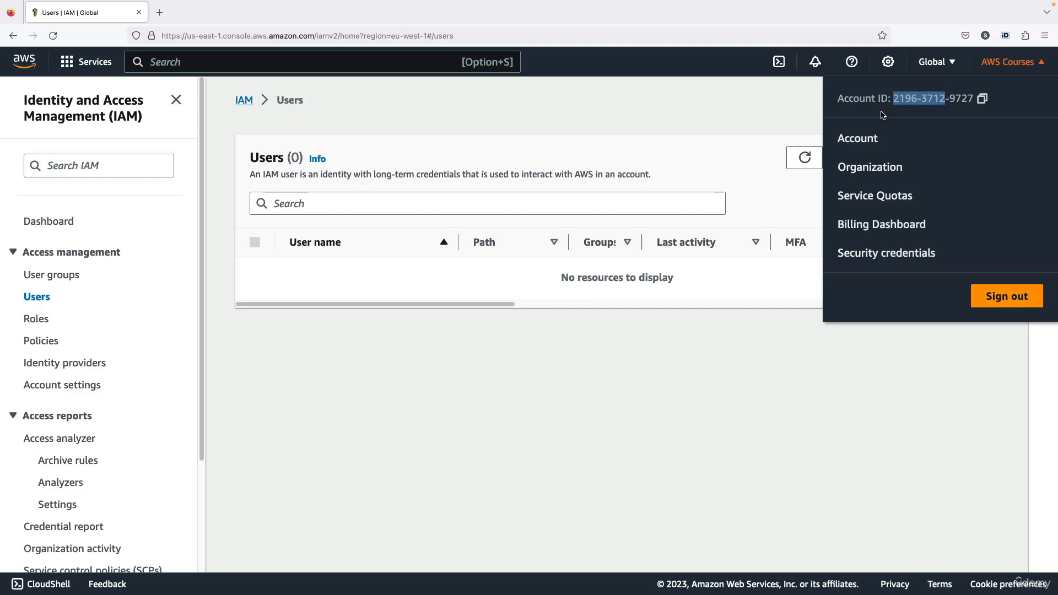
left_click(774, 129)
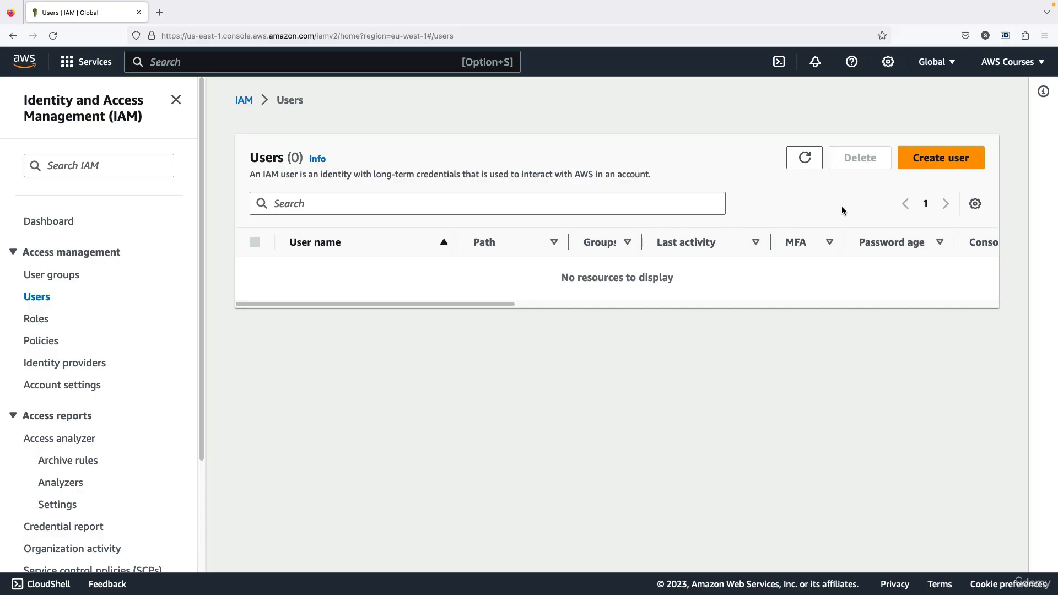
Start a new IAM user named 'stephane' with console access enabled.
left_click(934, 161)
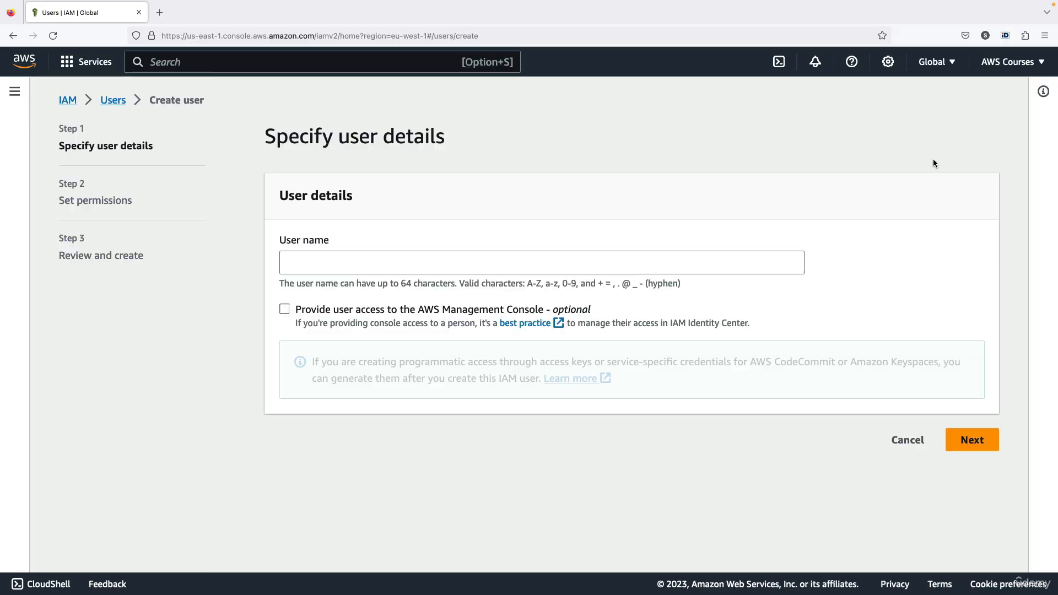
left_click(411, 258)
type("stehpa")
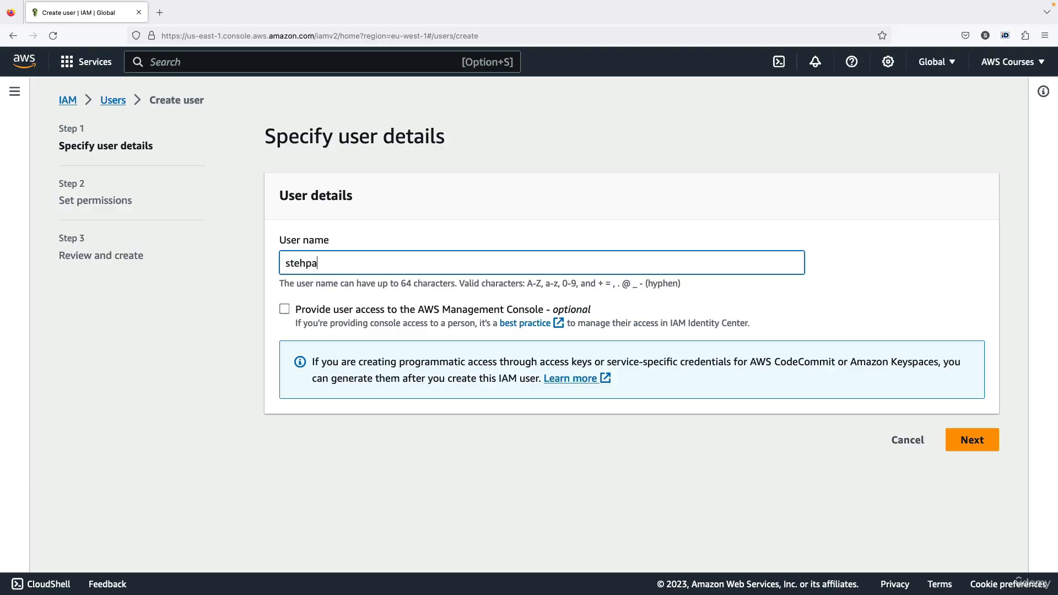
key("BackSpace")
key("BackSpace")
key("BackSpace")
type("phane")
left_click(285, 309)
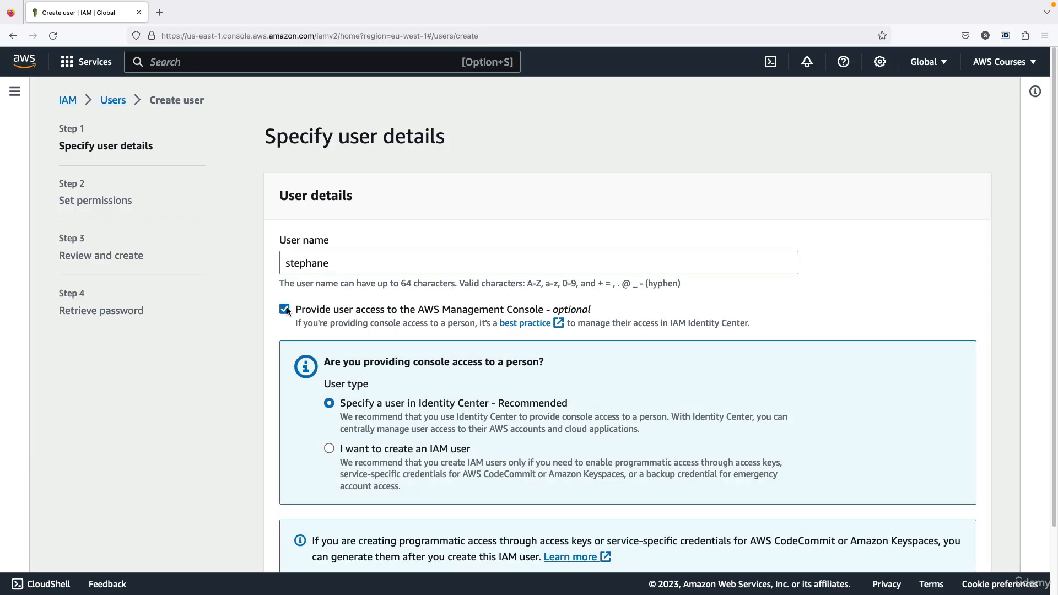
scroll(444, 286, "down", 2)
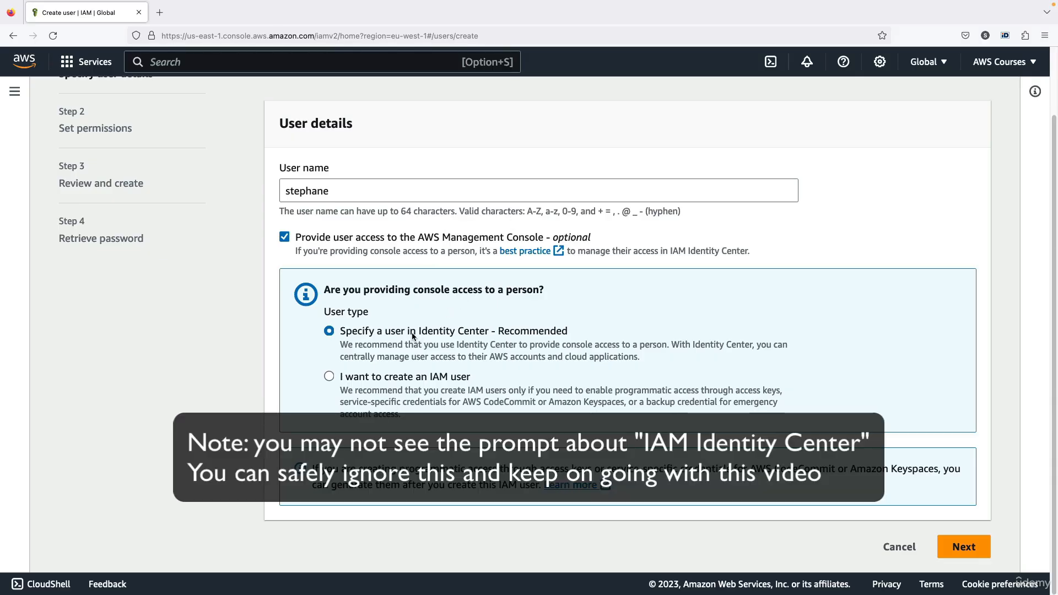
left_click_drag(412, 333, 499, 327)
left_click(526, 325)
double_click(524, 329)
left_click(523, 332)
Make it a standalone IAM user rather than an Identity Center user.
left_click(446, 376)
scroll(444, 364, "down", 5)
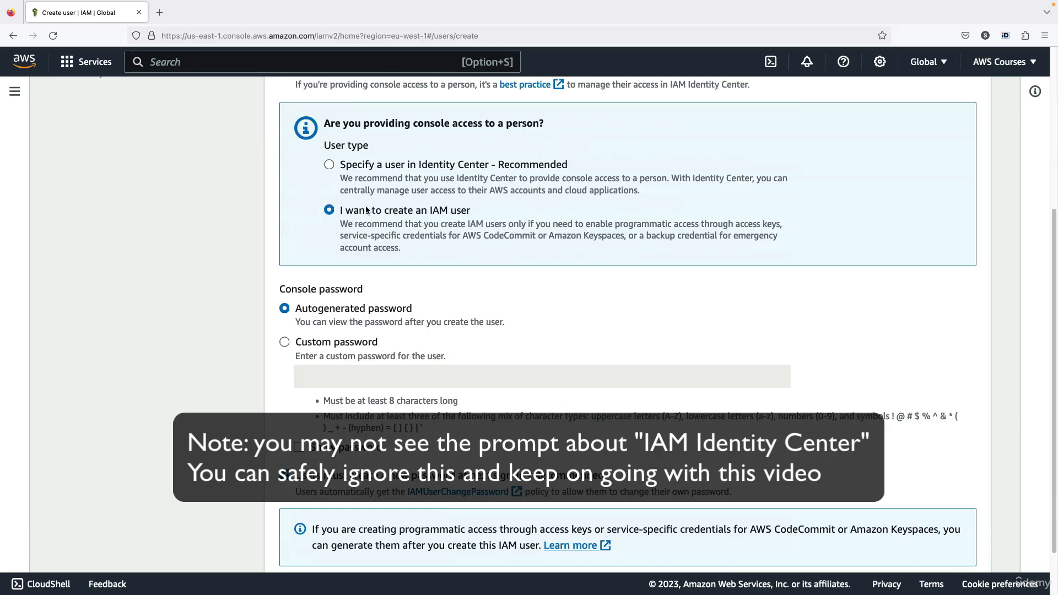
left_click_drag(368, 209, 441, 213)
left_click(441, 214)
scroll(337, 294, "down", 2)
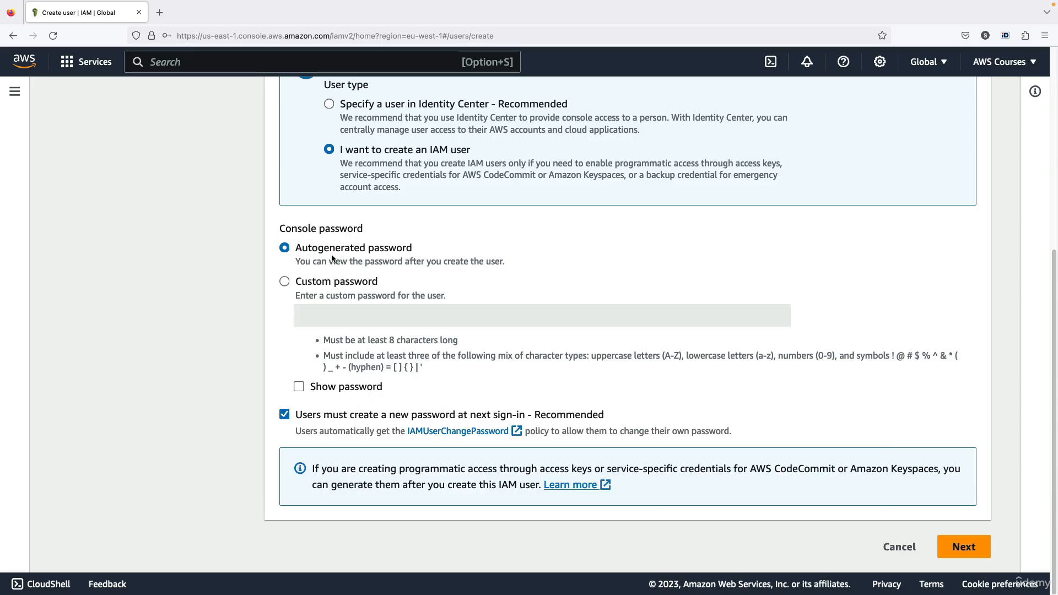
left_click_drag(318, 251, 398, 250)
left_click(398, 252)
Give the user a custom console password with no forced reset, and continue to permissions.
left_click(362, 285)
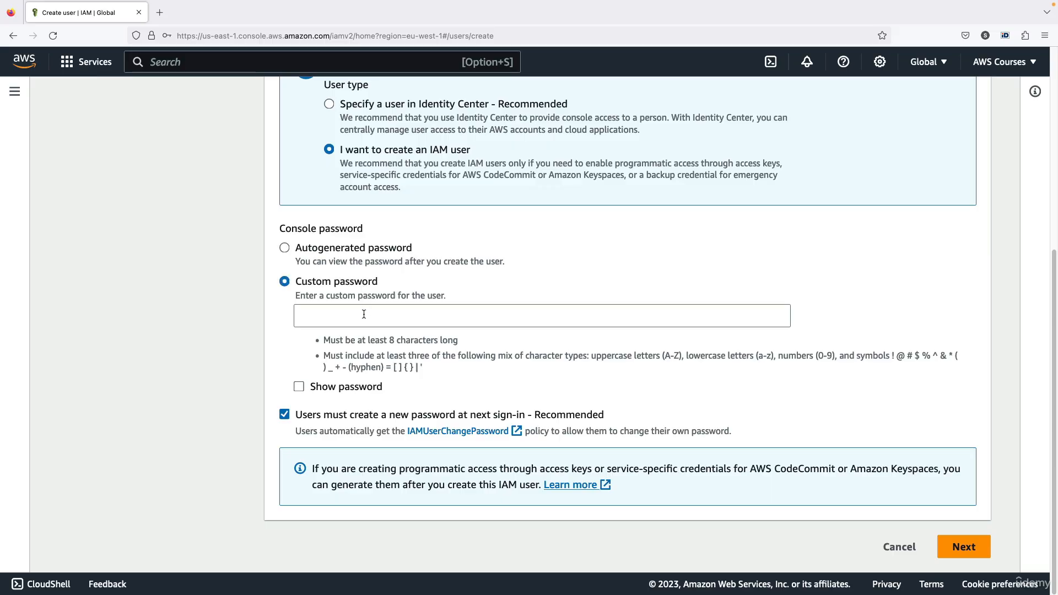
left_click(361, 311)
type("••••••••")
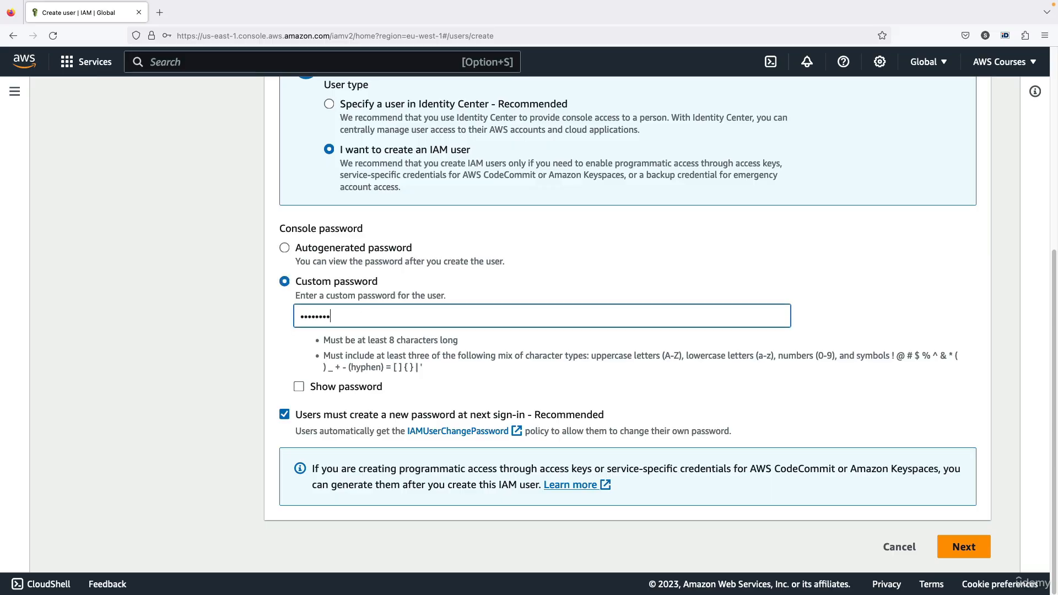
left_click(340, 415)
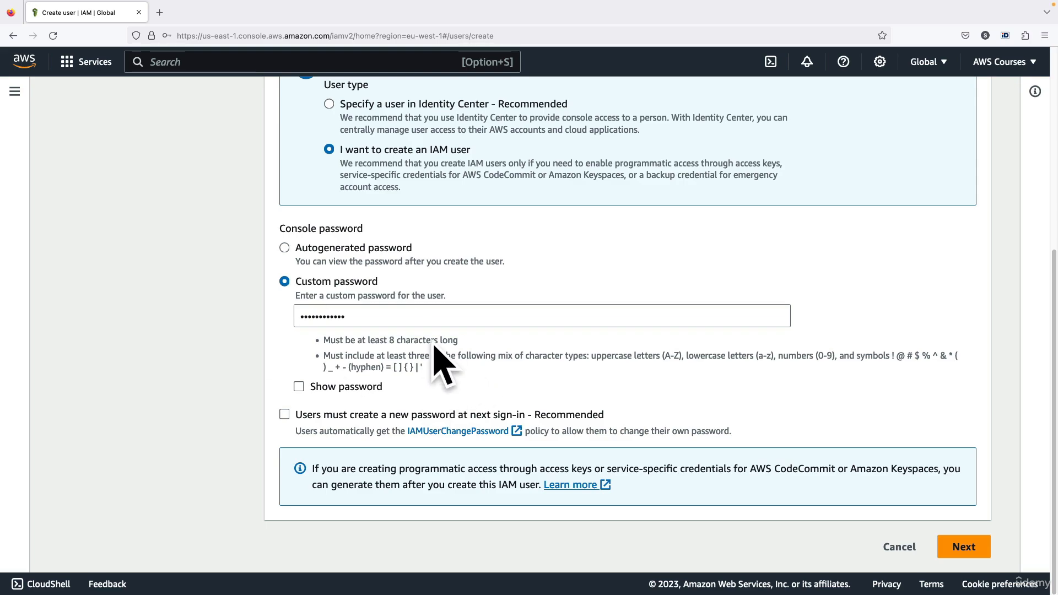
left_click(958, 553)
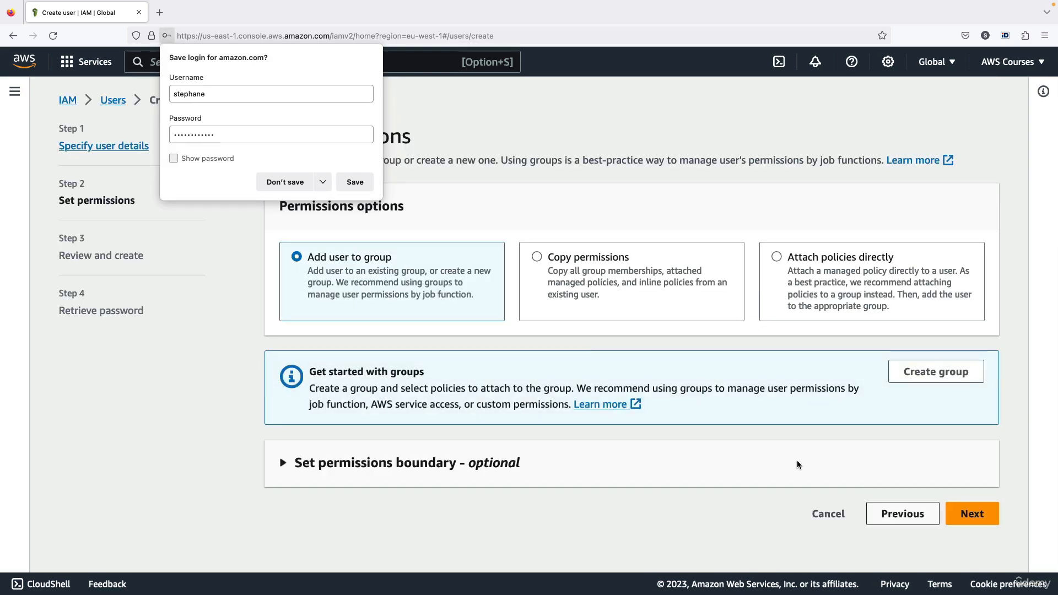
Create a user group named 'admin' with the AdministratorAccess policy attached.
left_click(297, 190)
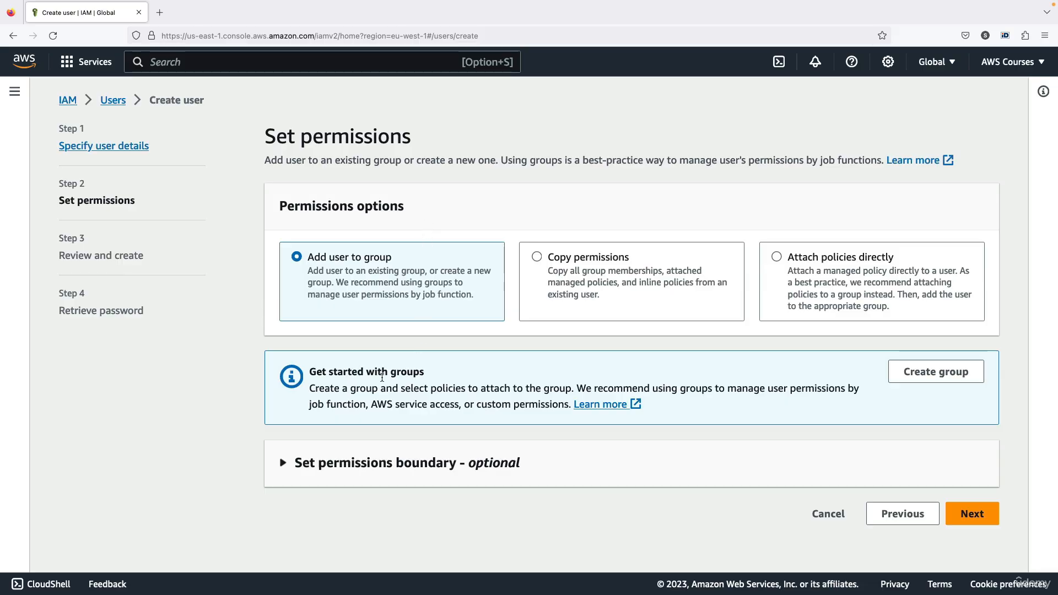
left_click(893, 373)
left_click(436, 212)
type("admin")
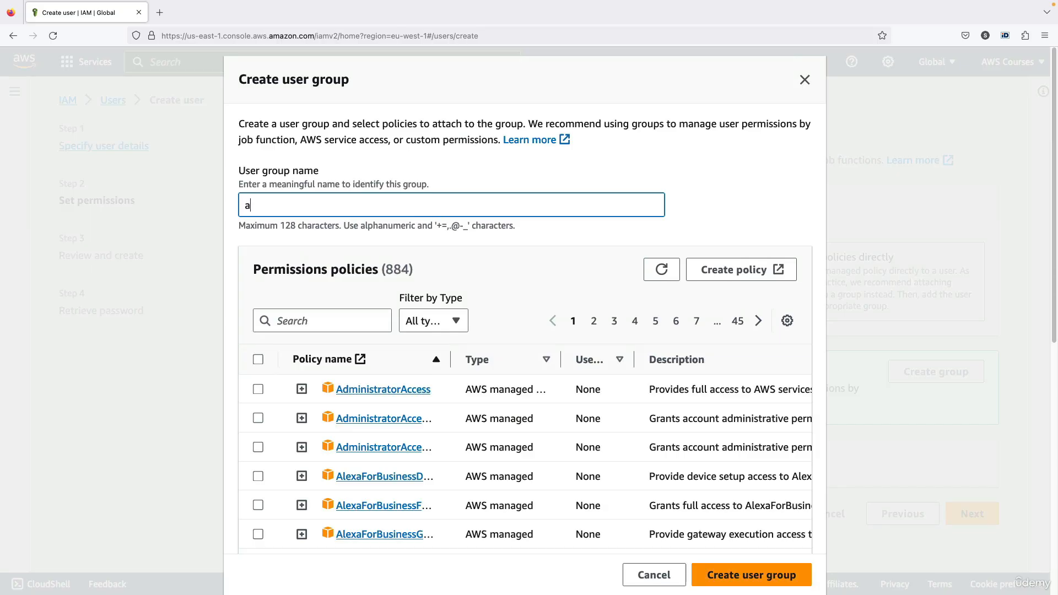
left_click(259, 389)
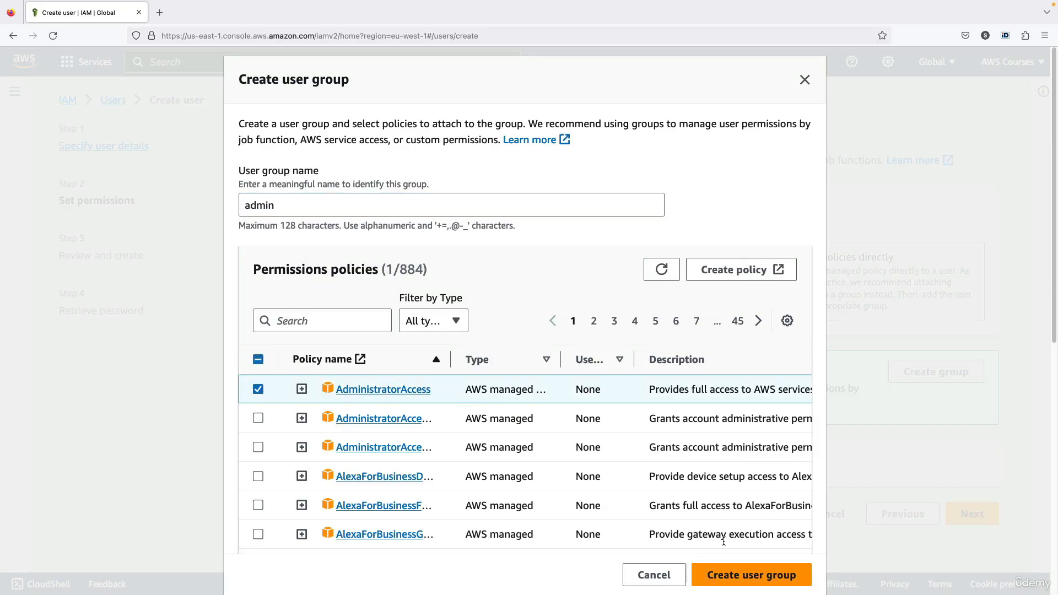
left_click(737, 574)
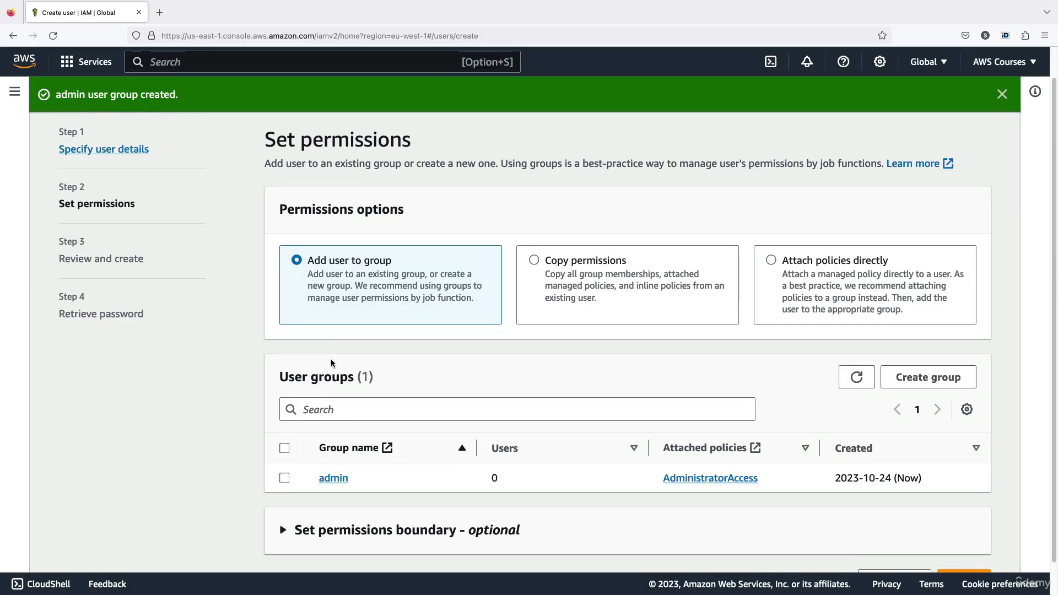
Add the new user to the admin group and move on to review.
scroll(332, 365, "down", 2)
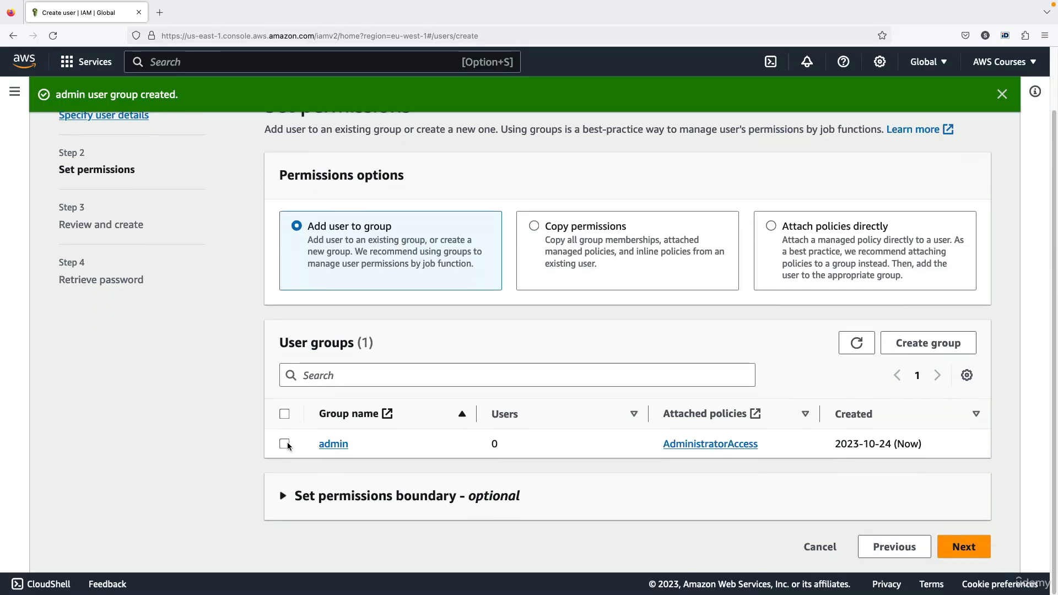
left_click(283, 446)
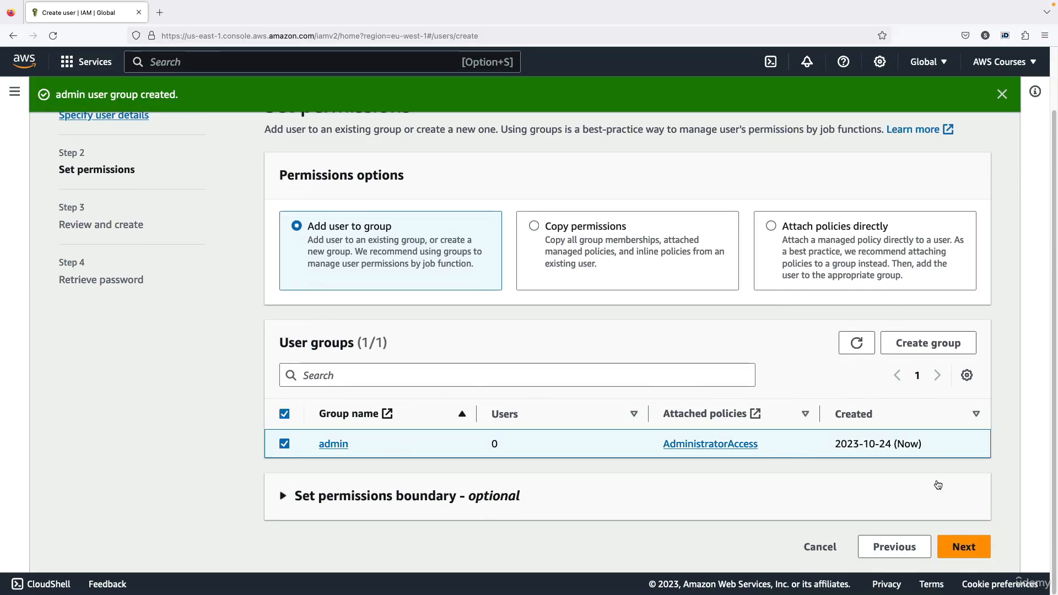
left_click(962, 547)
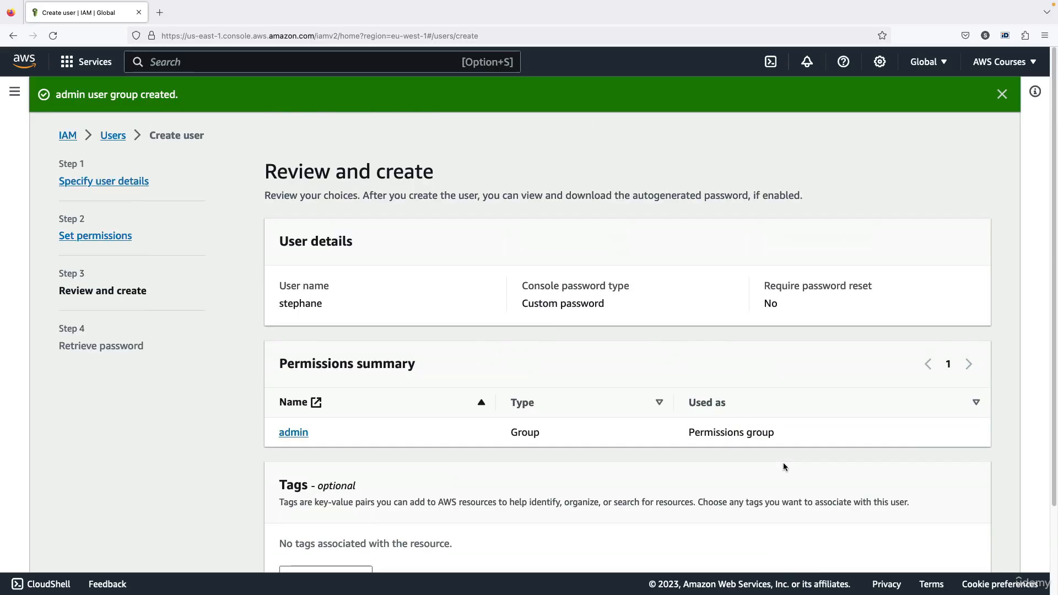
Add the tag Department = Engineering and create the user stephane.
left_click(1002, 94)
scroll(557, 279, "down", 1)
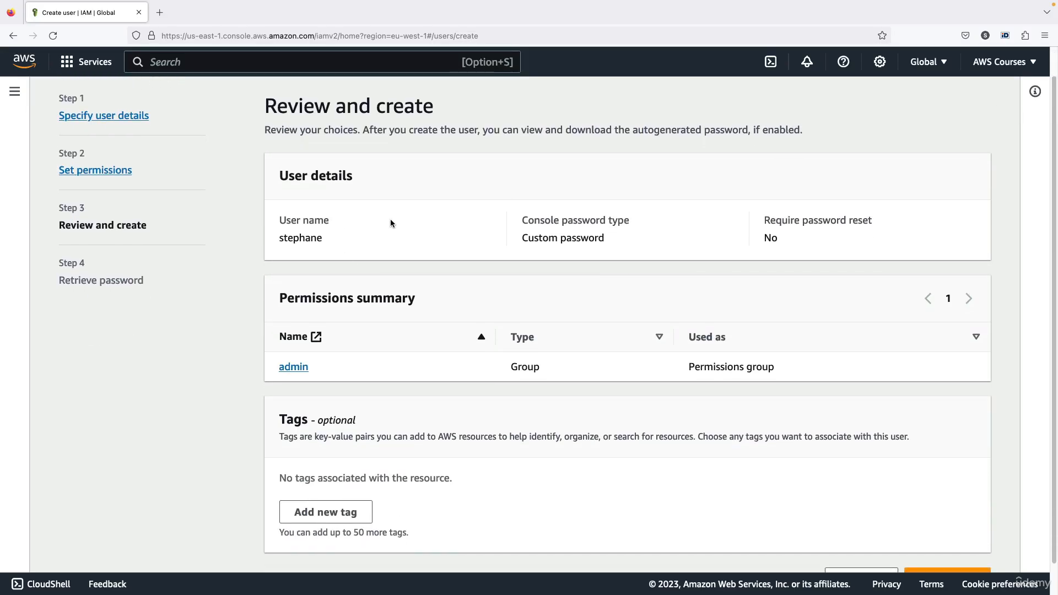
scroll(406, 355, "down", 1)
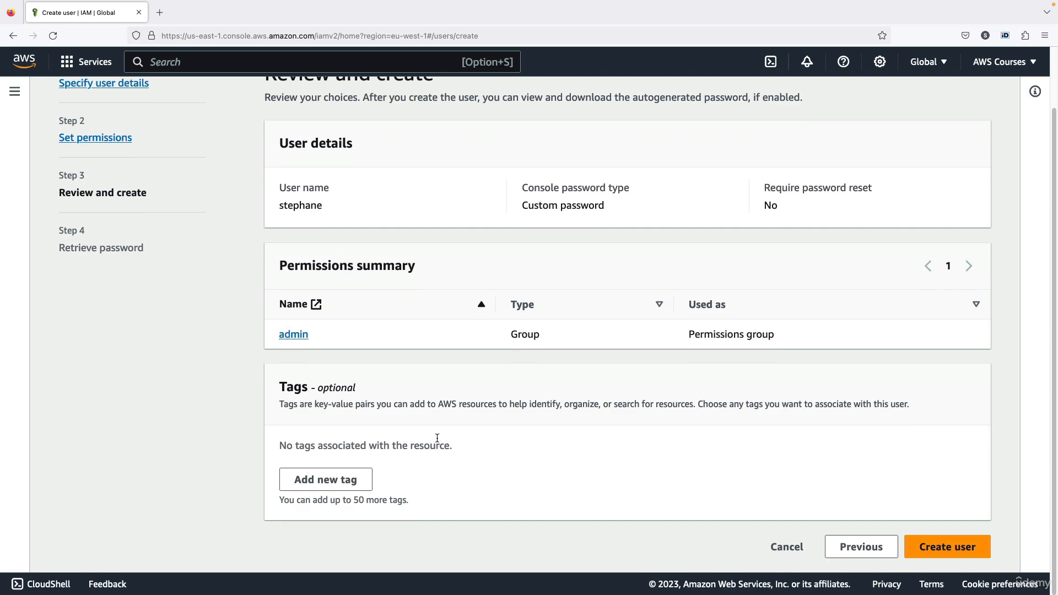
left_click(362, 479)
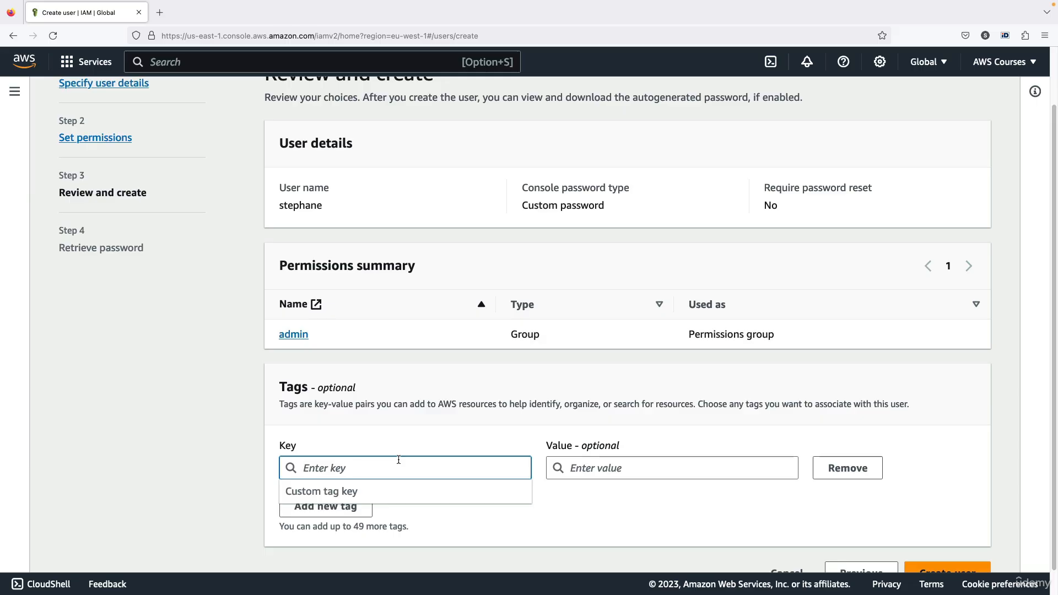
type("Department")
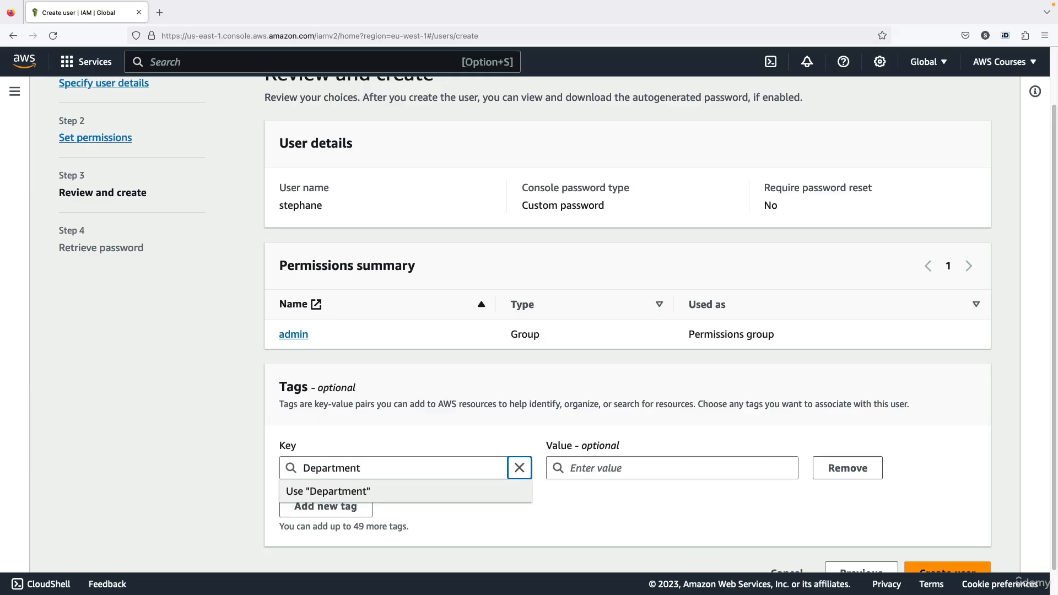
key("Tab")
type("Engineering")
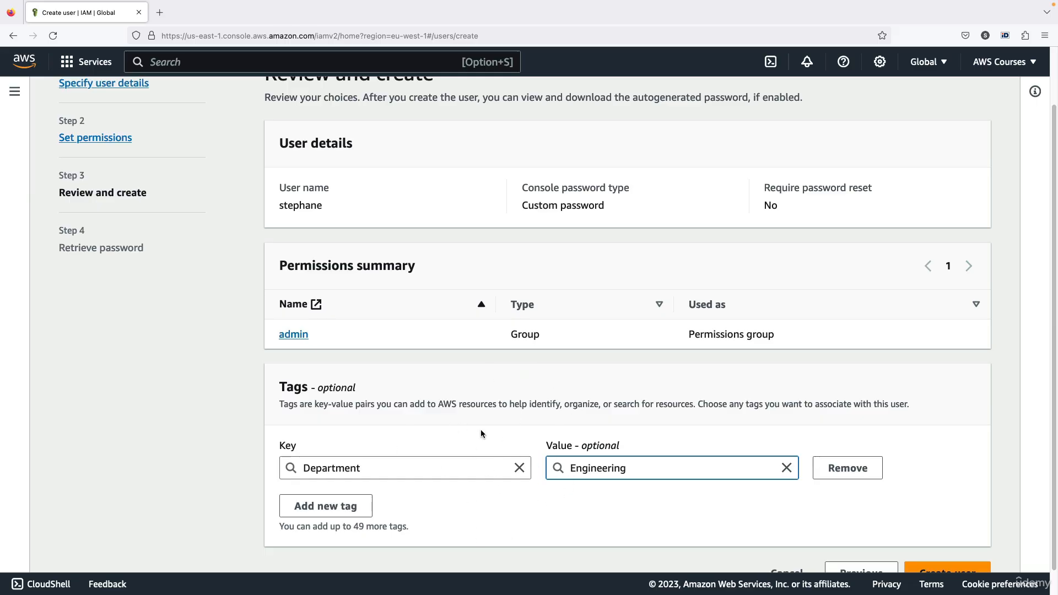
scroll(512, 438, "down", 2)
left_click(928, 539)
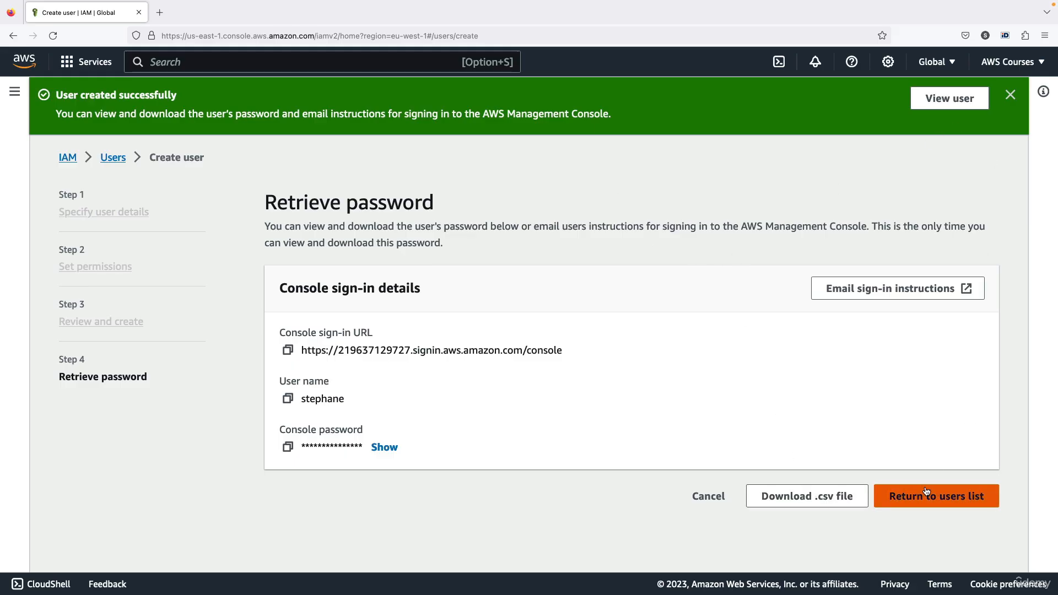
Return to the users list, then check the admin group's AdministratorAccess policy.
left_click(888, 495)
left_click(698, 397)
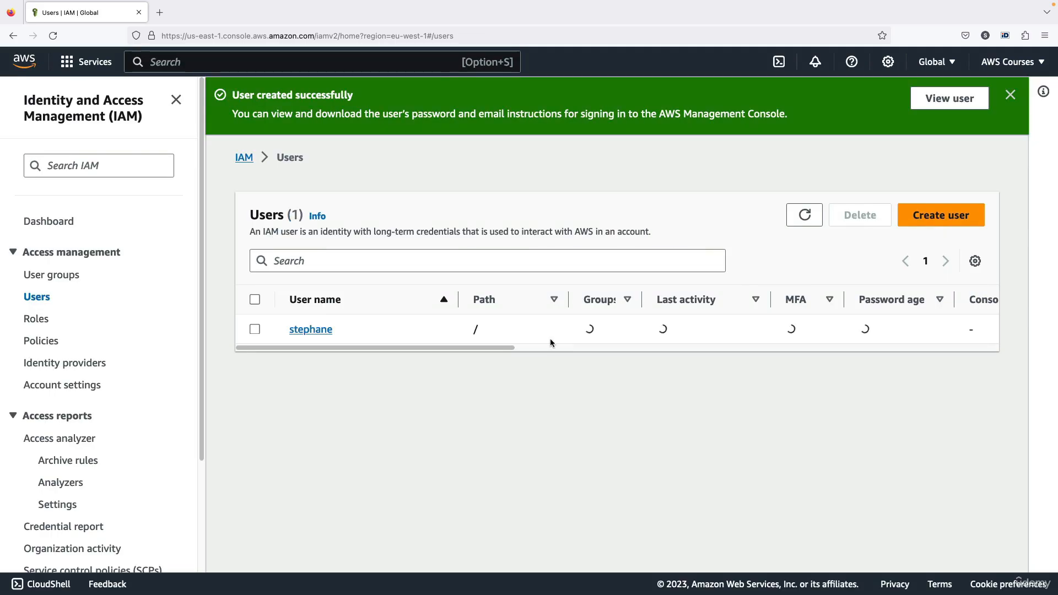
left_click(1010, 94)
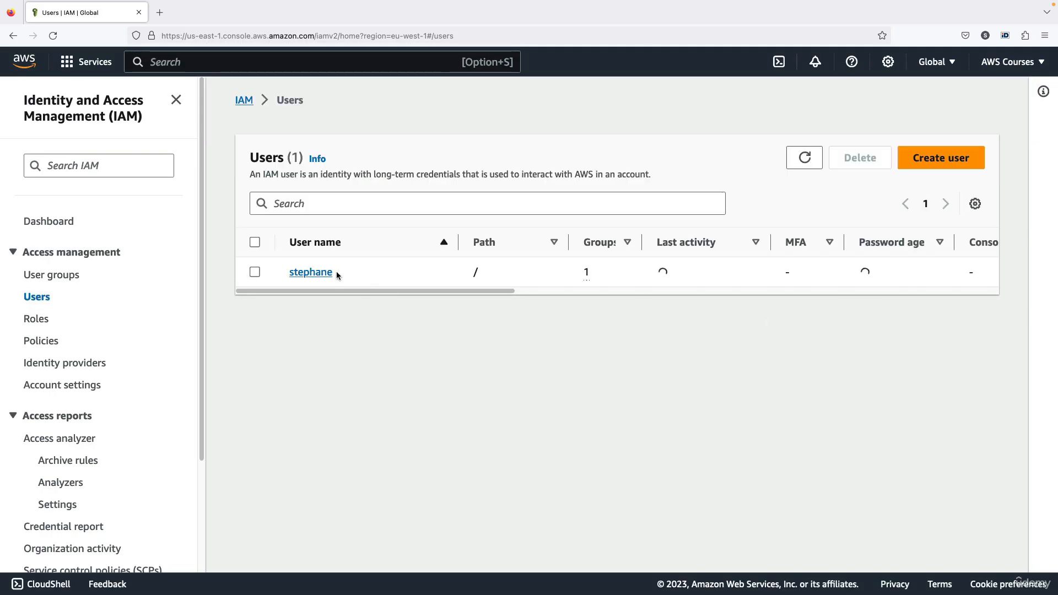
left_click(52, 280)
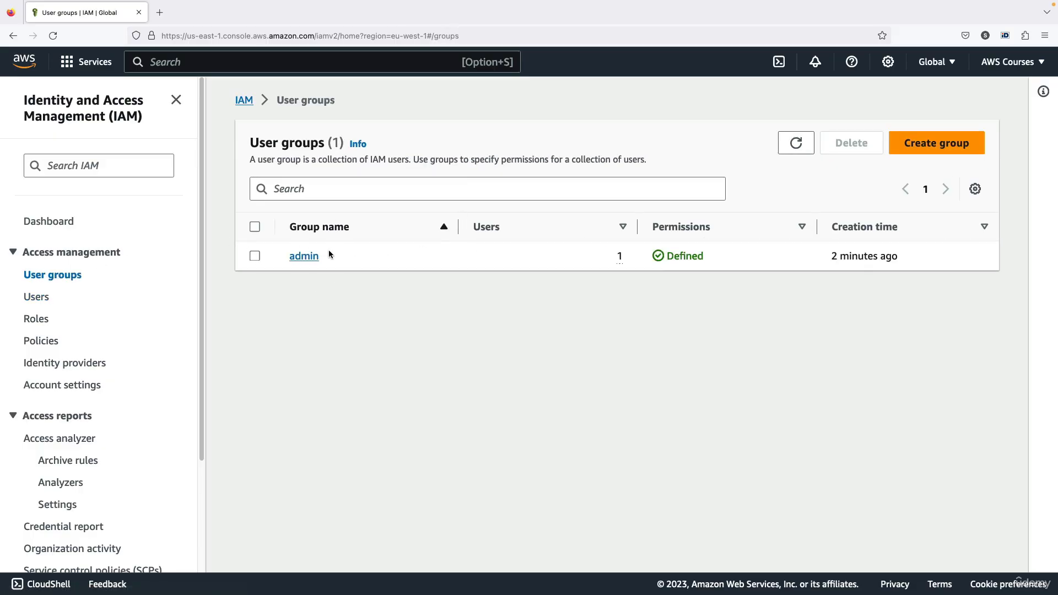
left_click(308, 255)
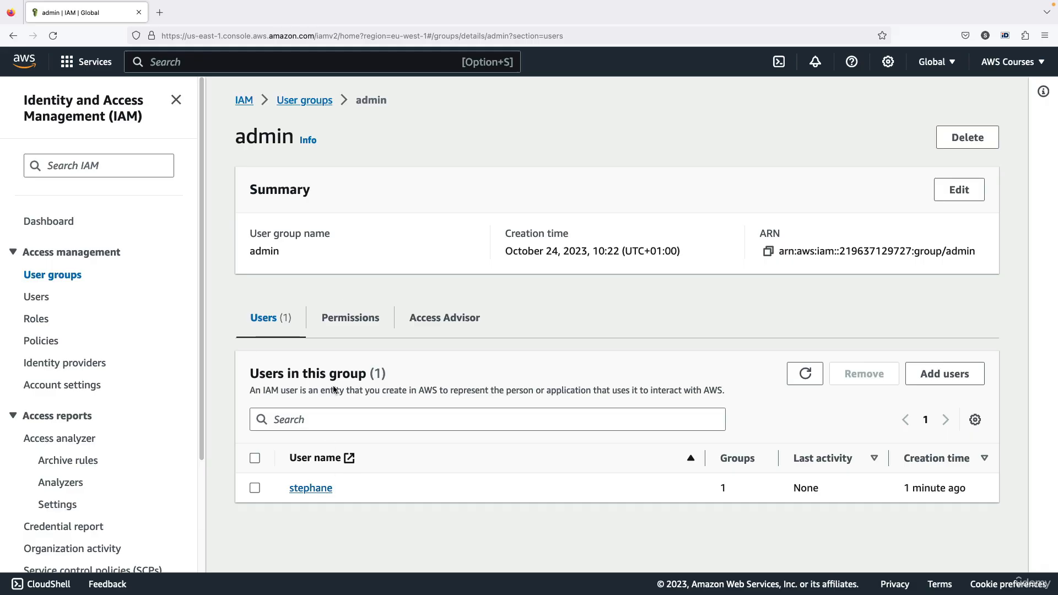
left_click(343, 305)
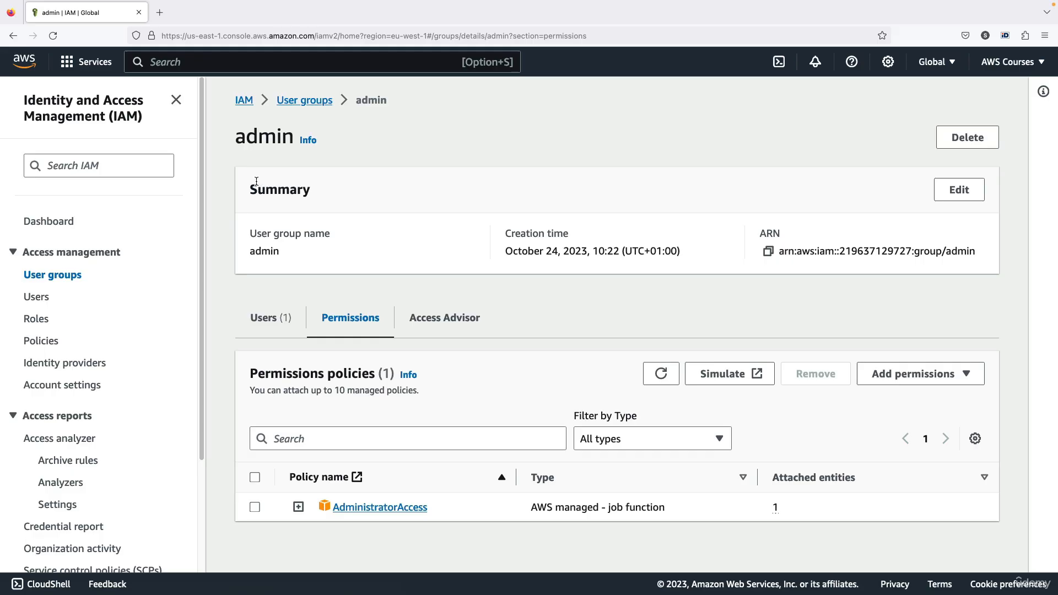
Confirm in stephane's details that AdministratorAccess comes via group admin, then view the Dashboard.
left_click(274, 317)
left_click(329, 488)
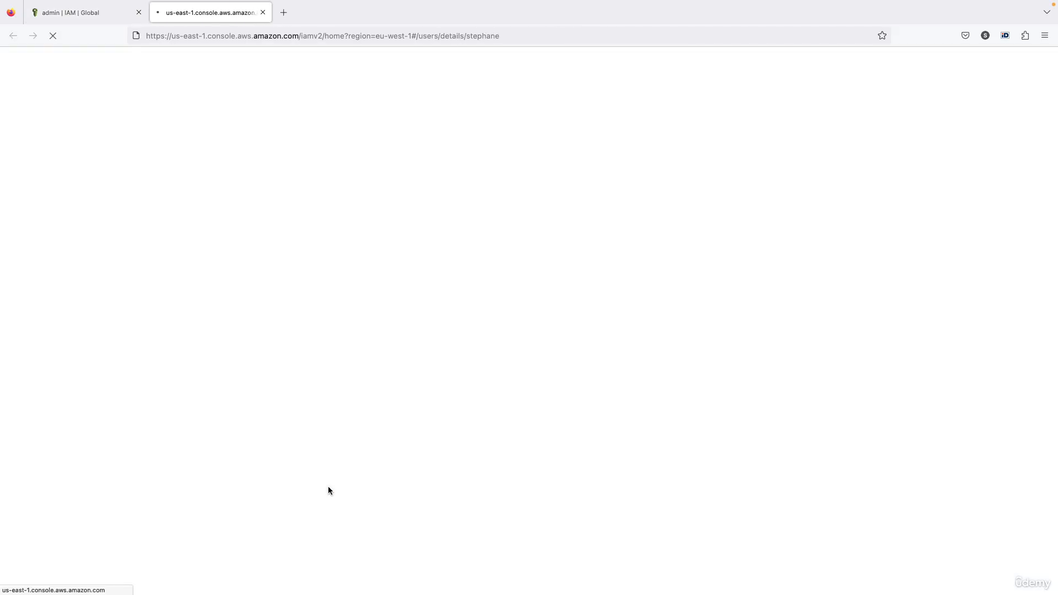
scroll(376, 314, "down", 3)
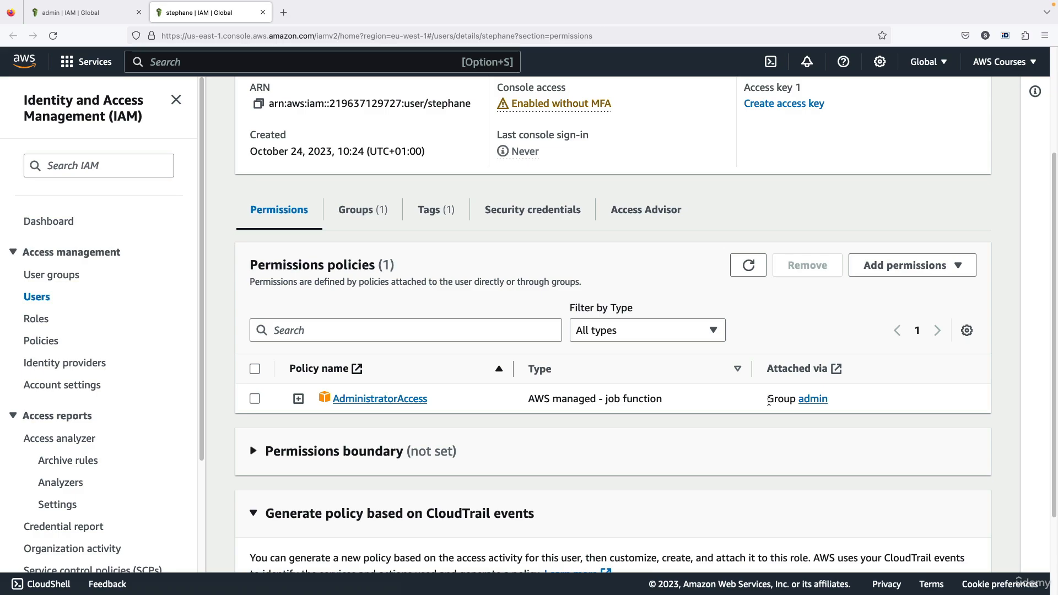
left_click_drag(769, 400, 837, 401)
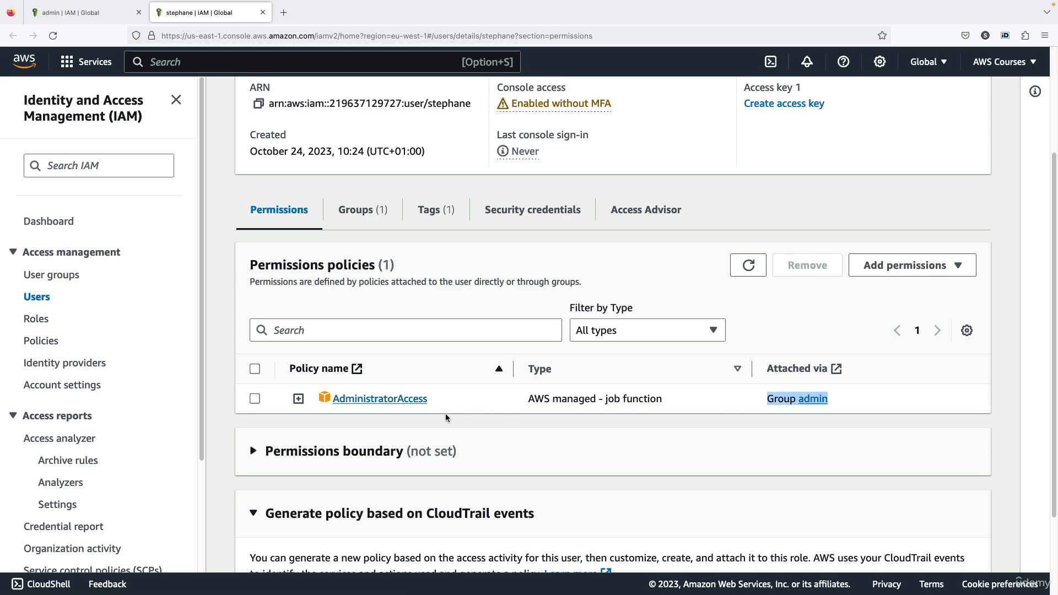
left_click(527, 404)
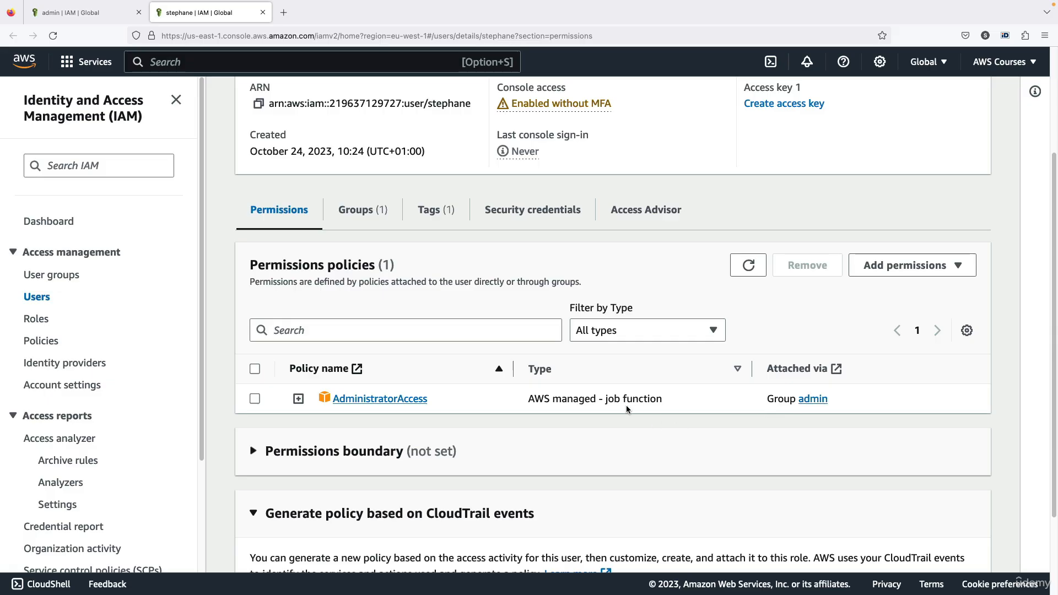
scroll(551, 416, "up", 3)
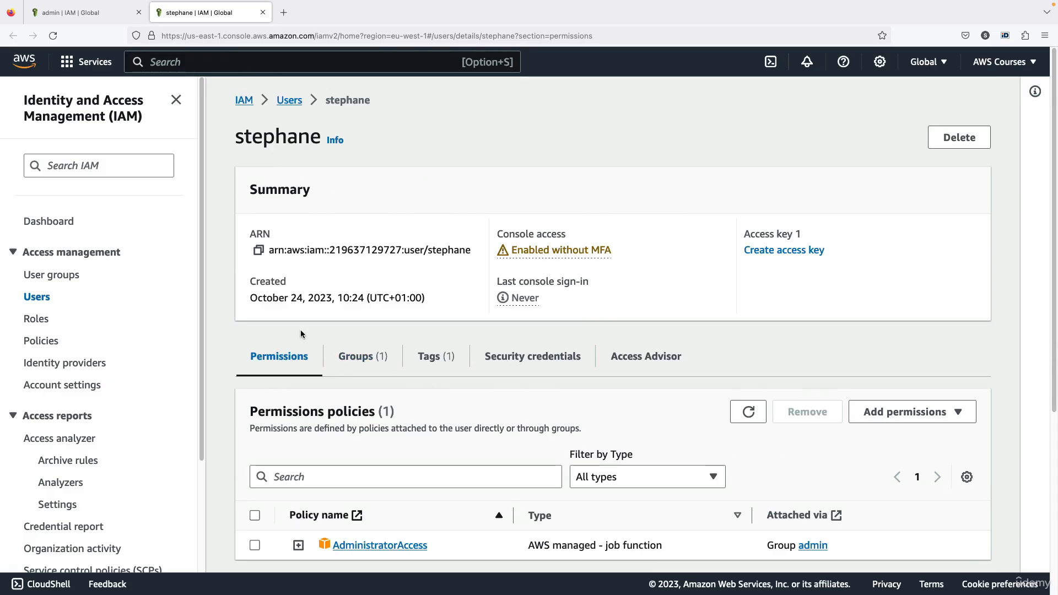
scroll(380, 427, "down", 1)
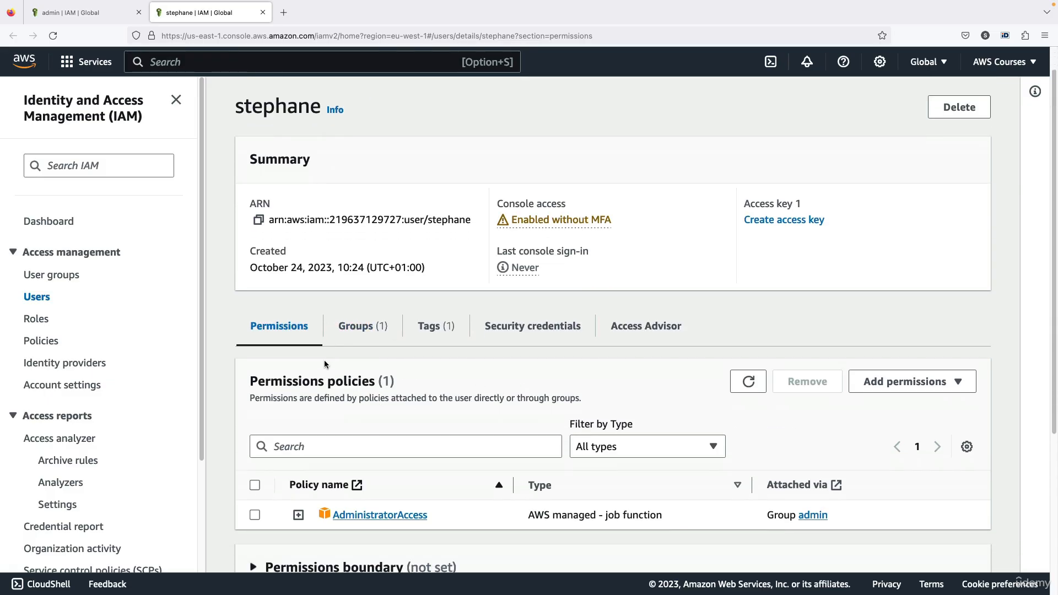
scroll(324, 364, "up", 1)
left_click(48, 222)
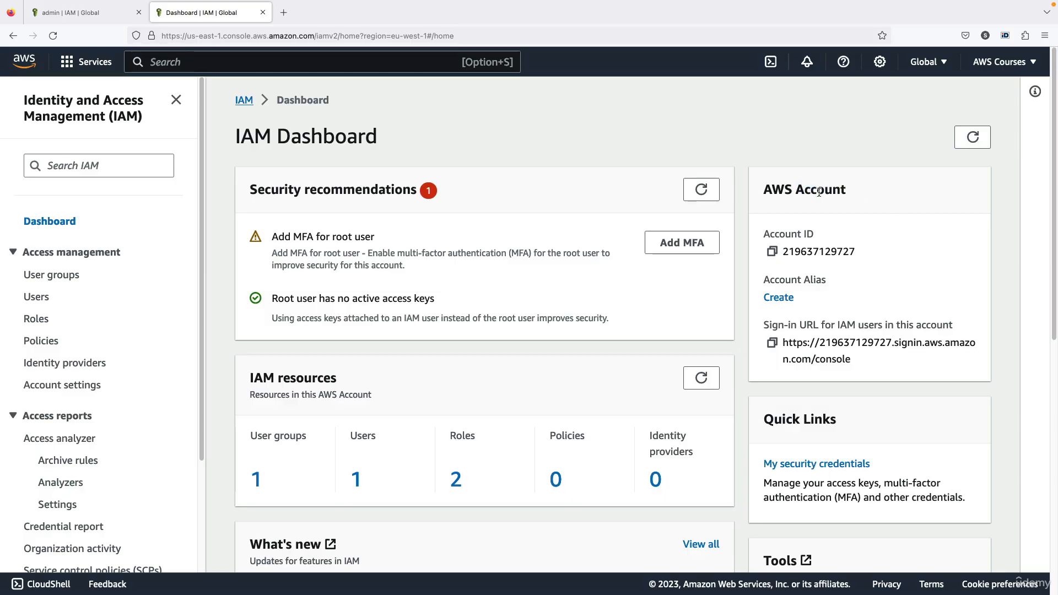
Try creating the account alias aws-stephane-v3, which turns out to be taken.
double_click(798, 254)
triple_click(800, 339)
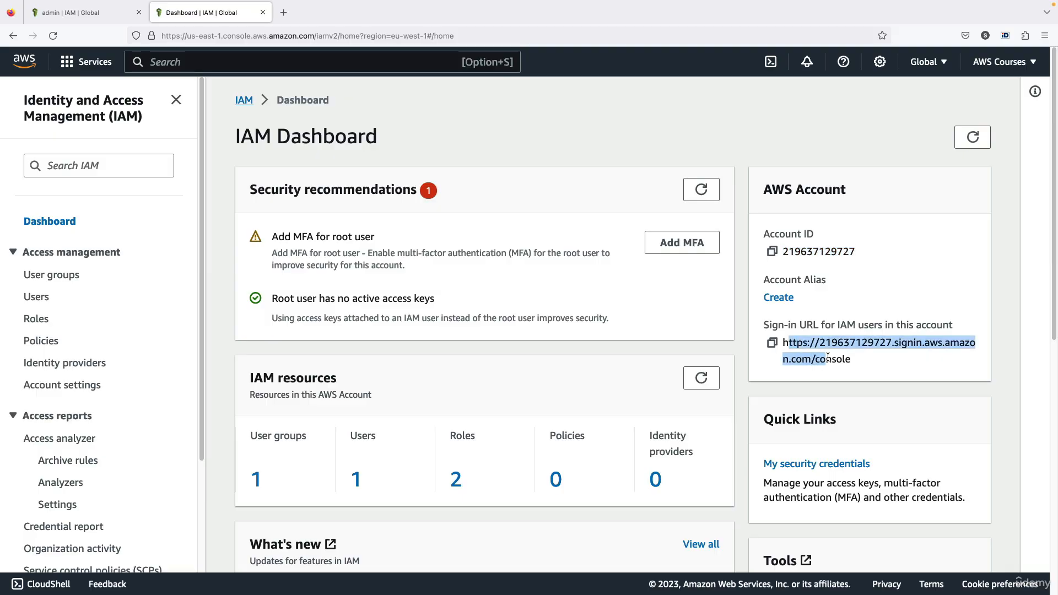
left_click(834, 347)
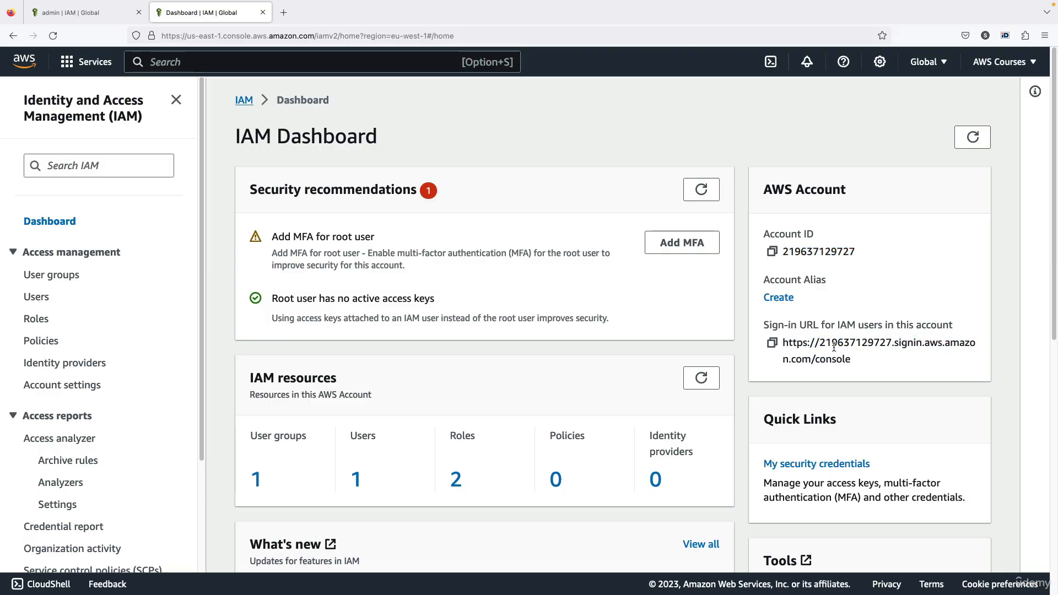
left_click(787, 303)
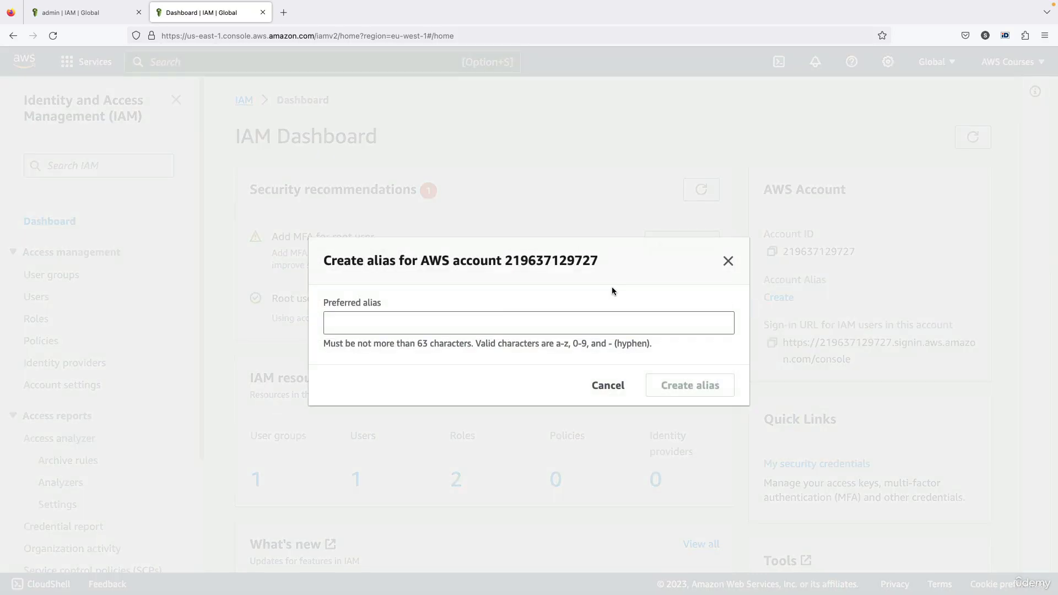
left_click(510, 317)
type("aws-stephane-v2")
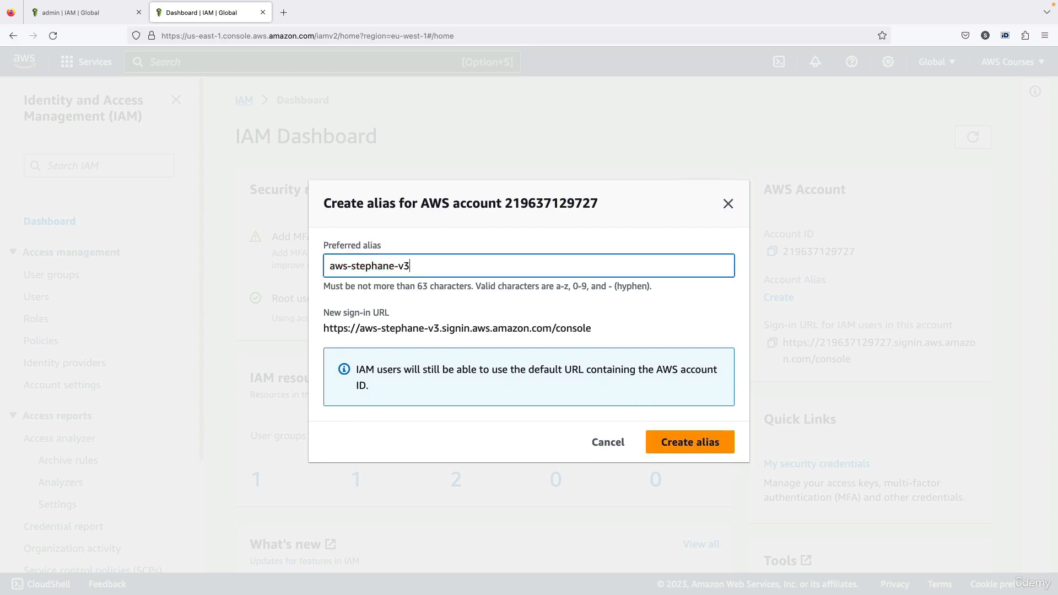
left_click(679, 447)
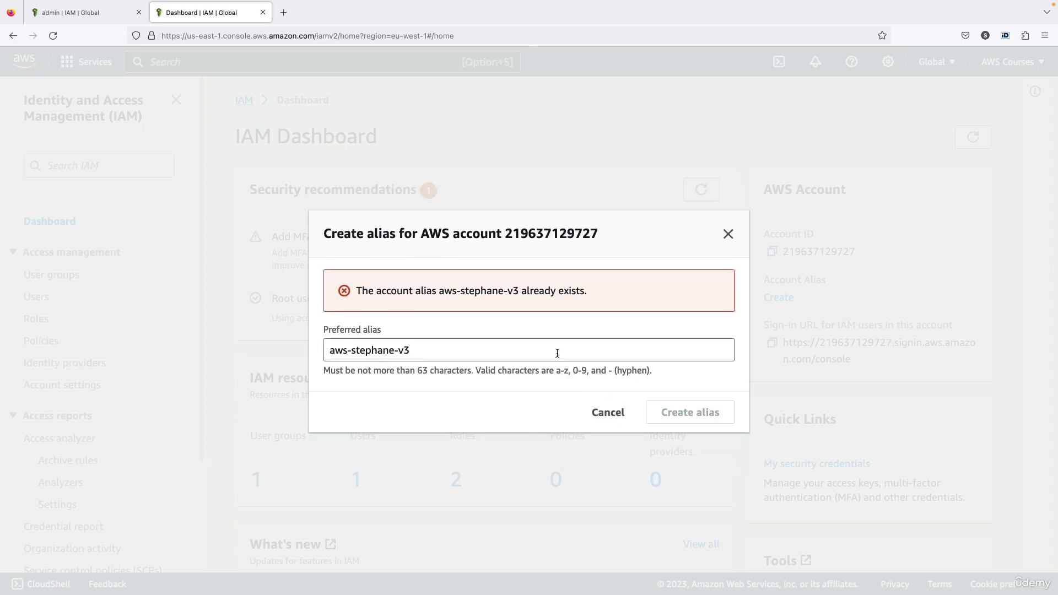
Change the alias to aws-stephane-v5 and create it.
left_click(558, 348)
key("BackSpace")
type("5")
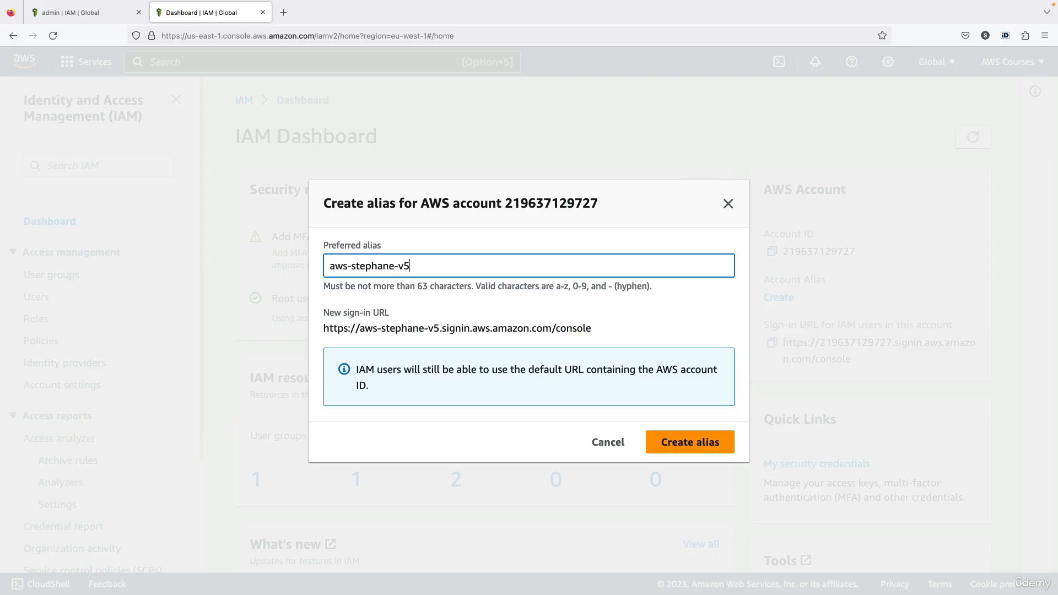
key("super+a")
left_click(689, 443)
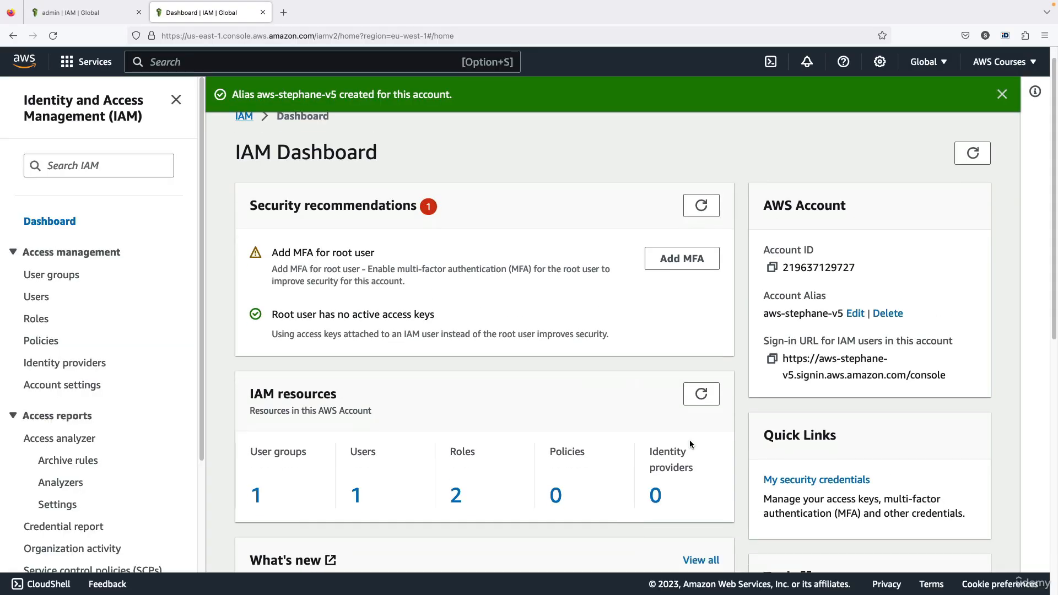
Verify the dashboard shows alias aws-stephane-v5 and its new IAM users sign-in URL.
scroll(691, 444, "down", 1)
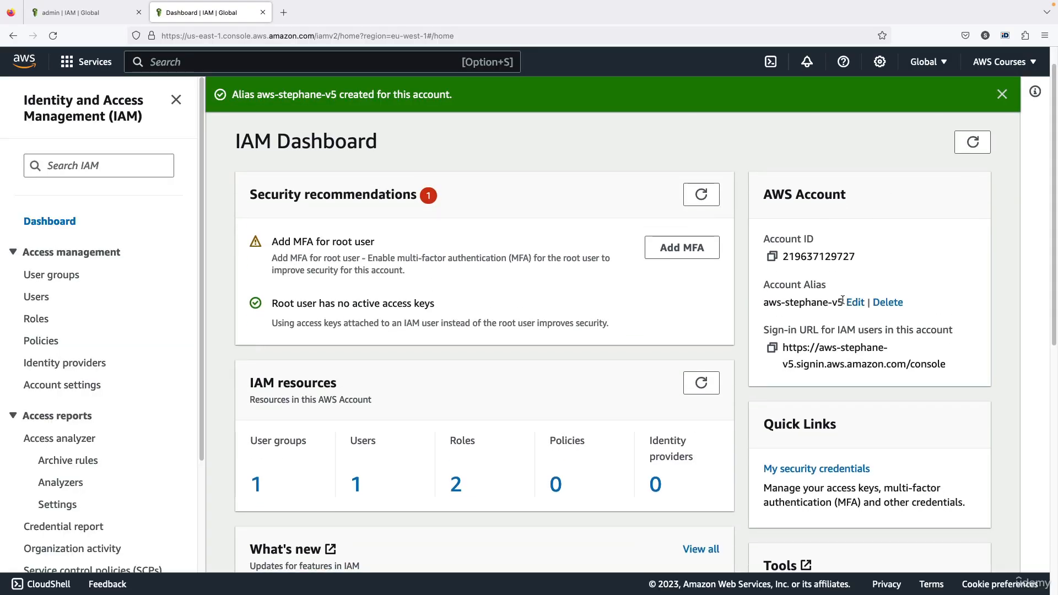
left_click_drag(842, 302, 770, 302)
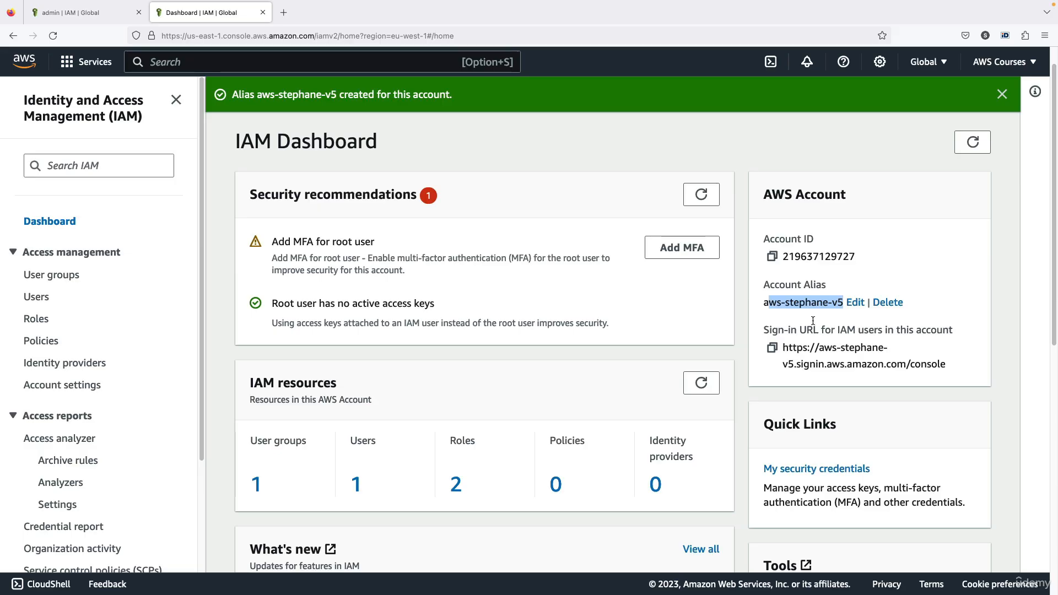
left_click_drag(788, 344, 965, 364)
left_click(898, 351)
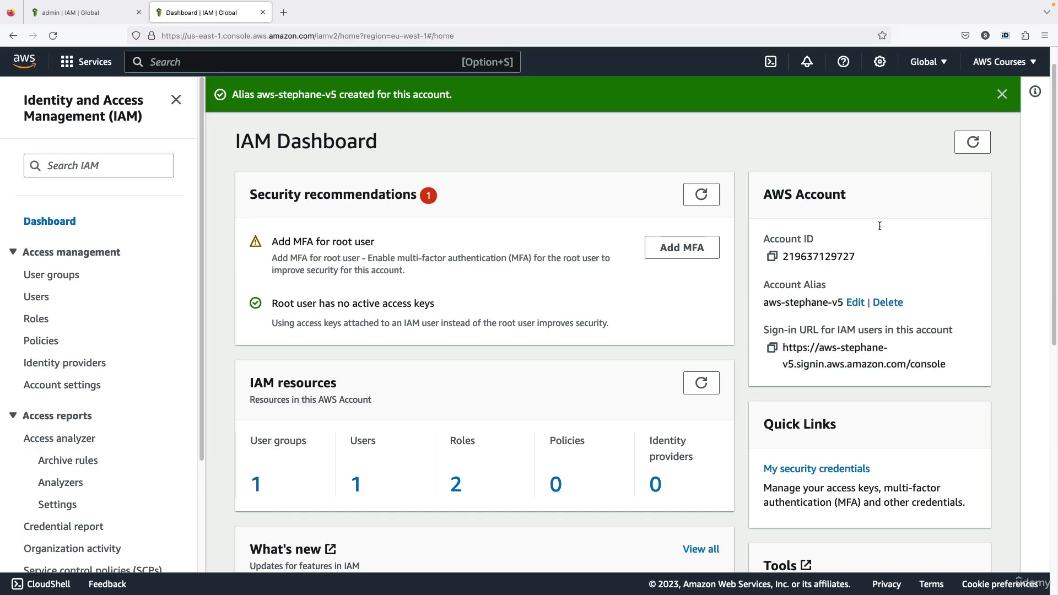
left_click(1002, 94)
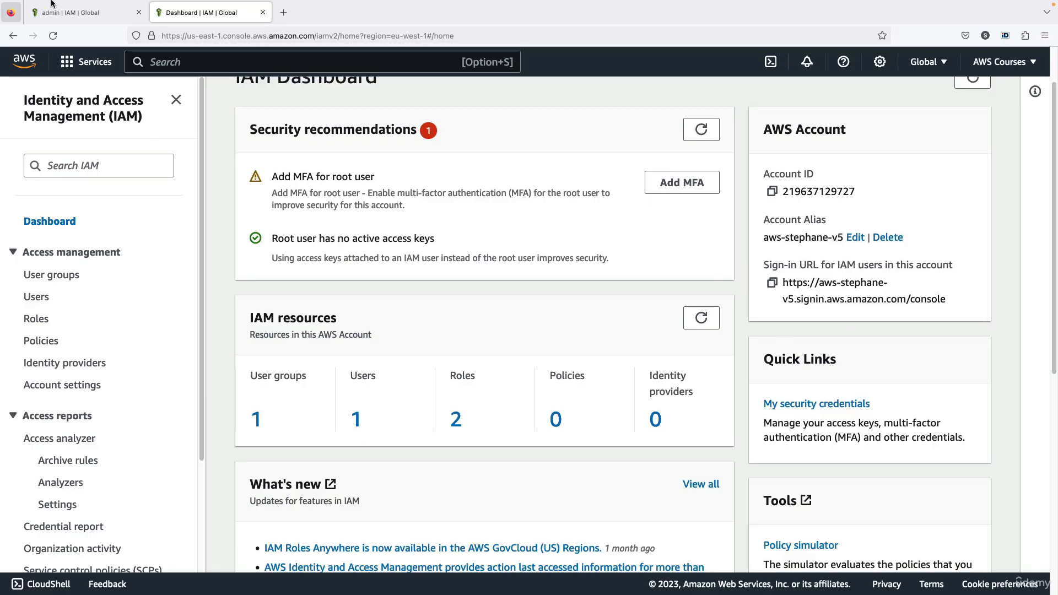
Open a new Firefox private window alongside the IAM dashboard.
left_click(67, 8)
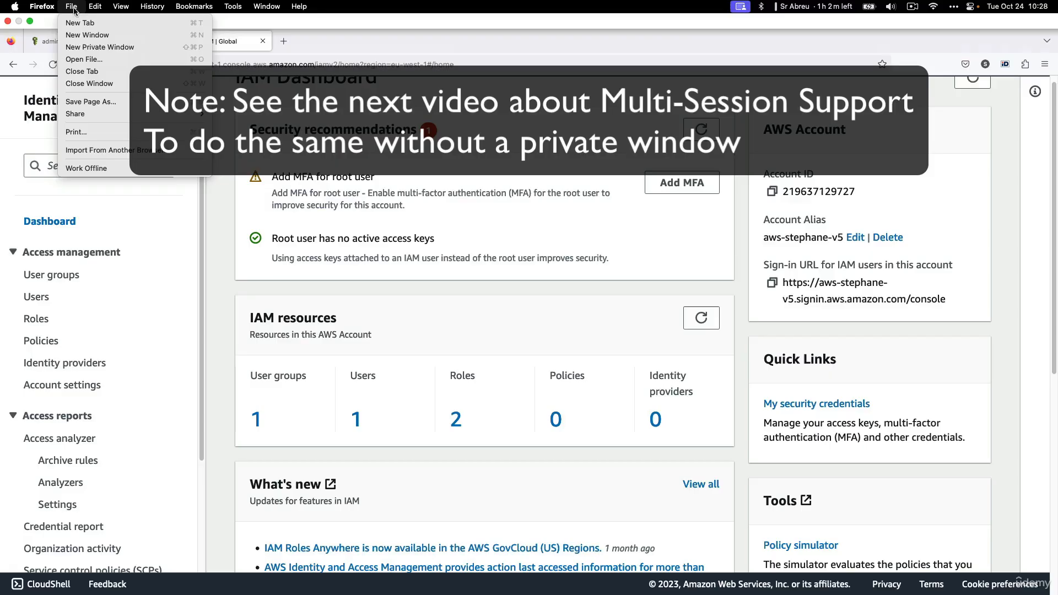
left_click(97, 49)
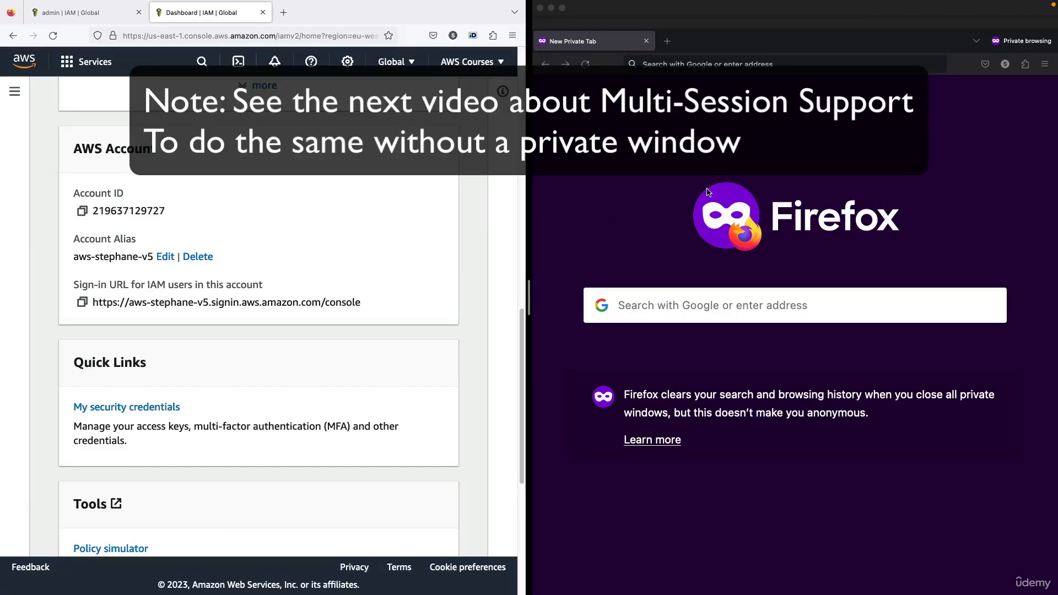
left_click(728, 215)
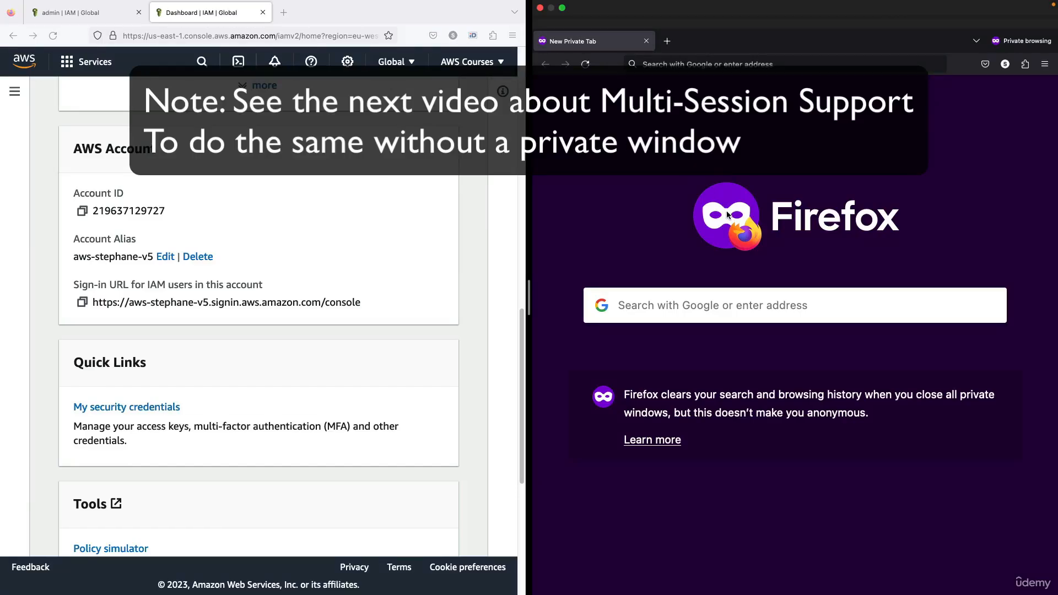
left_click(287, 235)
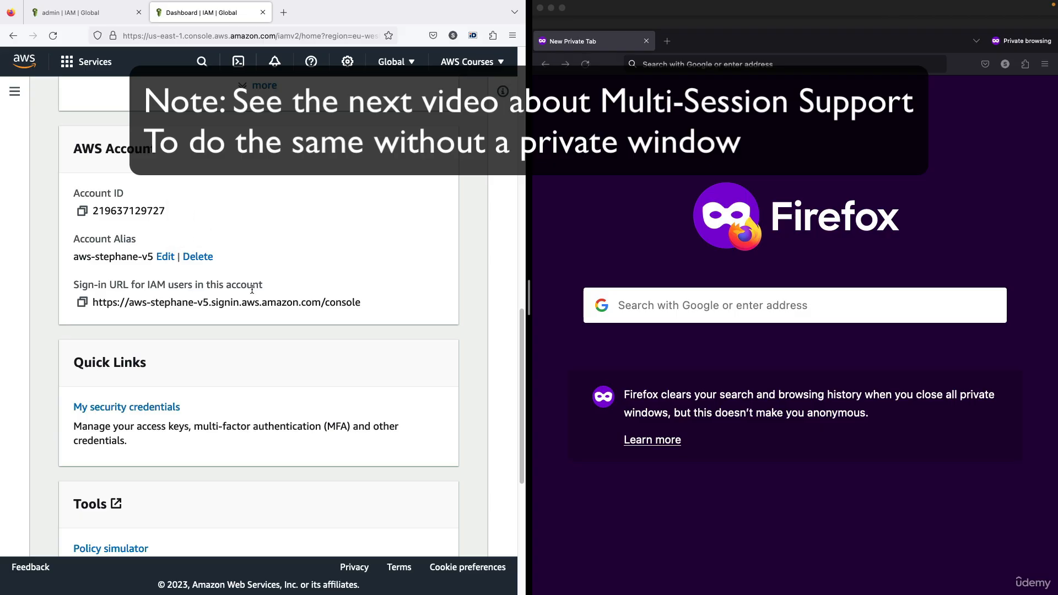
Copy the IAM users sign-in URL and load it in the private window.
left_click(82, 302)
left_click(678, 68)
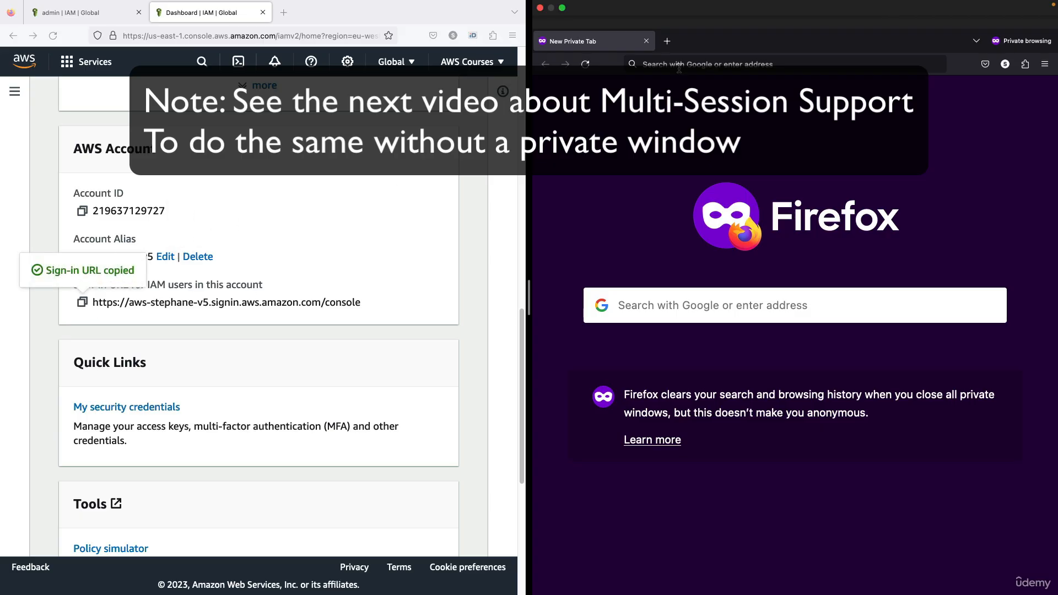
left_click(679, 68)
left_click(304, 238)
left_click(653, 68)
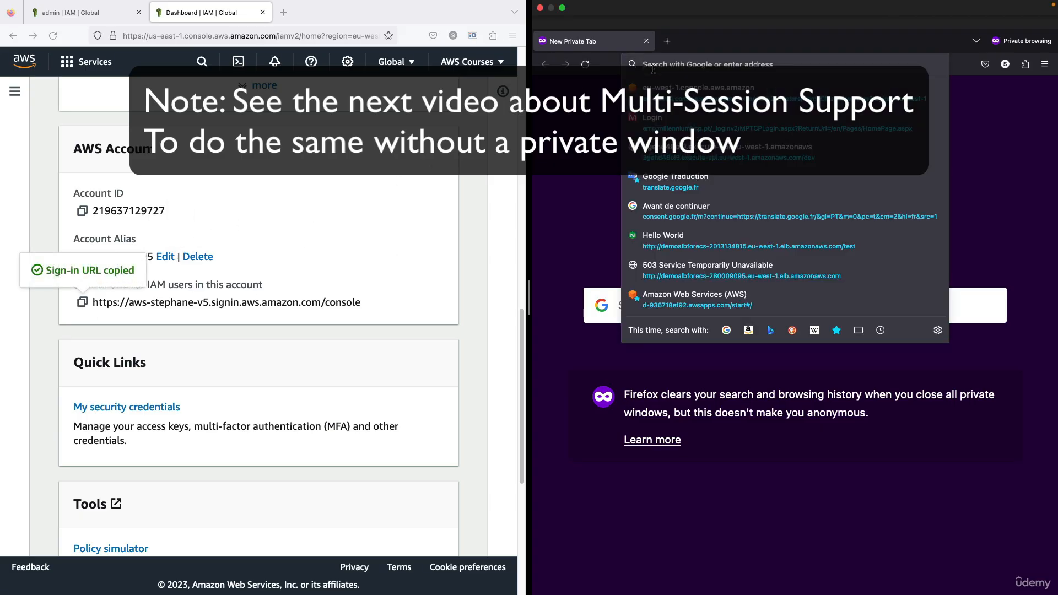
key("super+v")
key("Return")
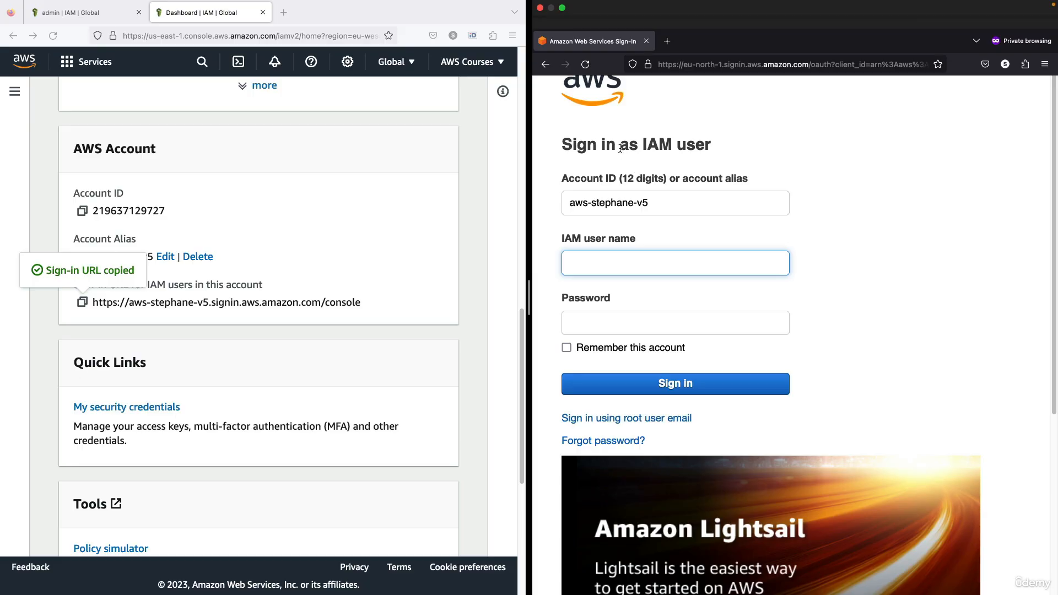
Switch the sign-in page to IAM user sign-in.
left_click_drag(616, 145, 724, 151)
left_click(724, 151)
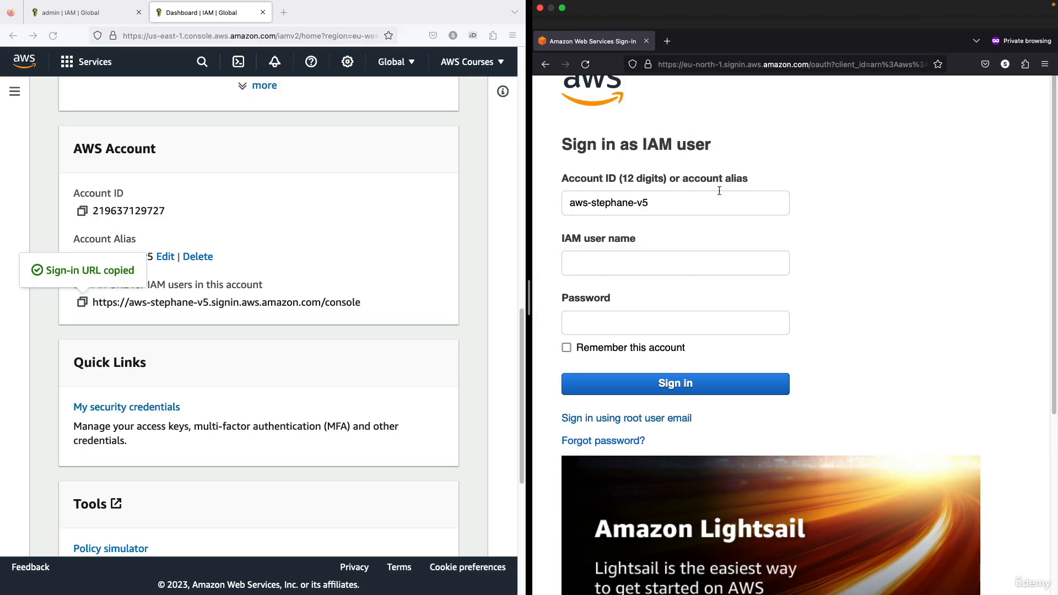
left_click(654, 417)
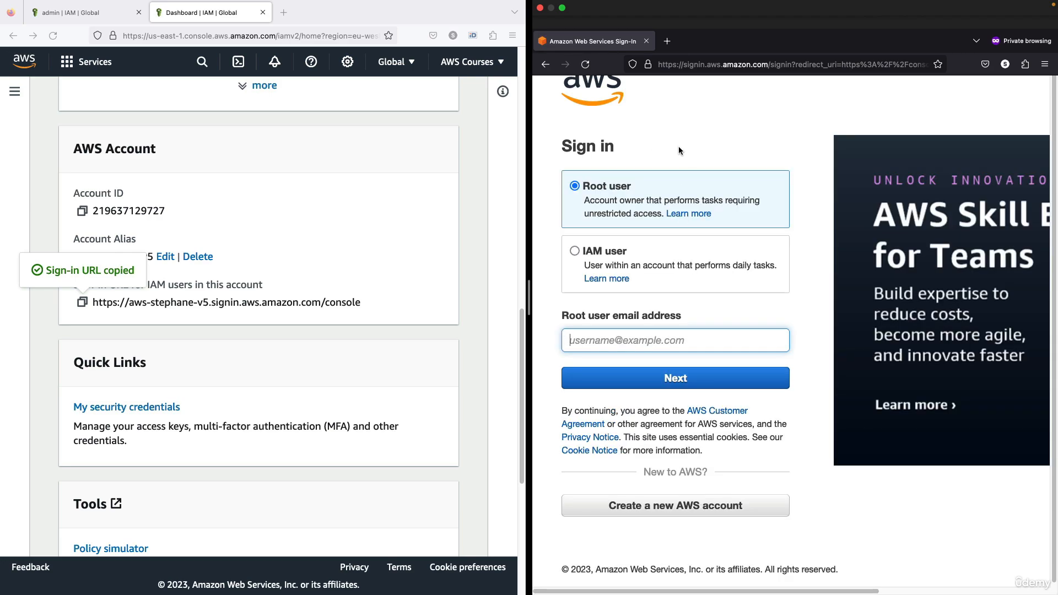
left_click(626, 252)
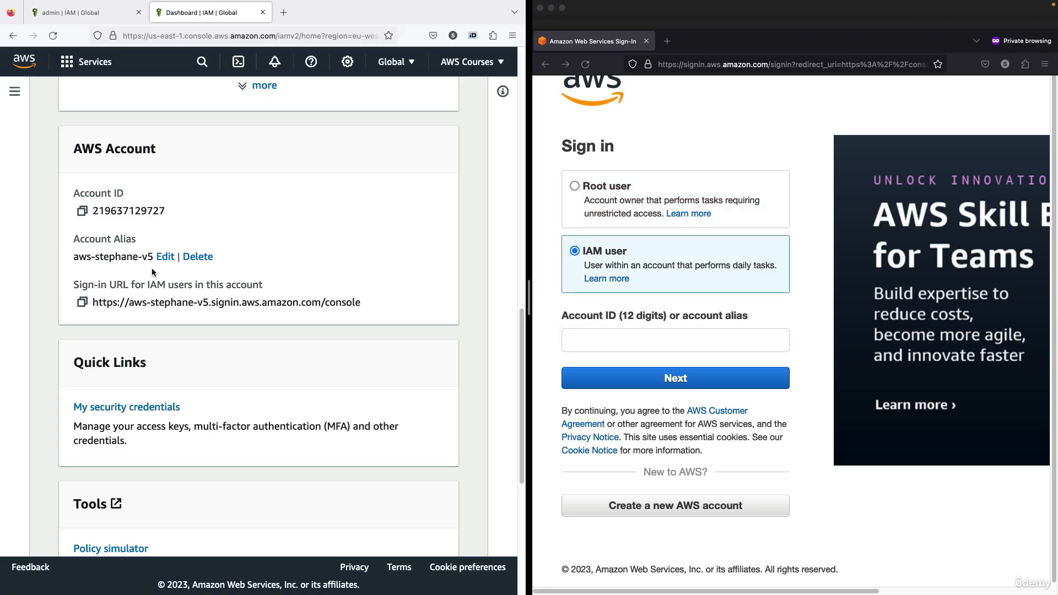
Sign in with alias aws-stephane-v5, user stephane and the password, remembering the account.
left_click_drag(151, 257, 75, 257)
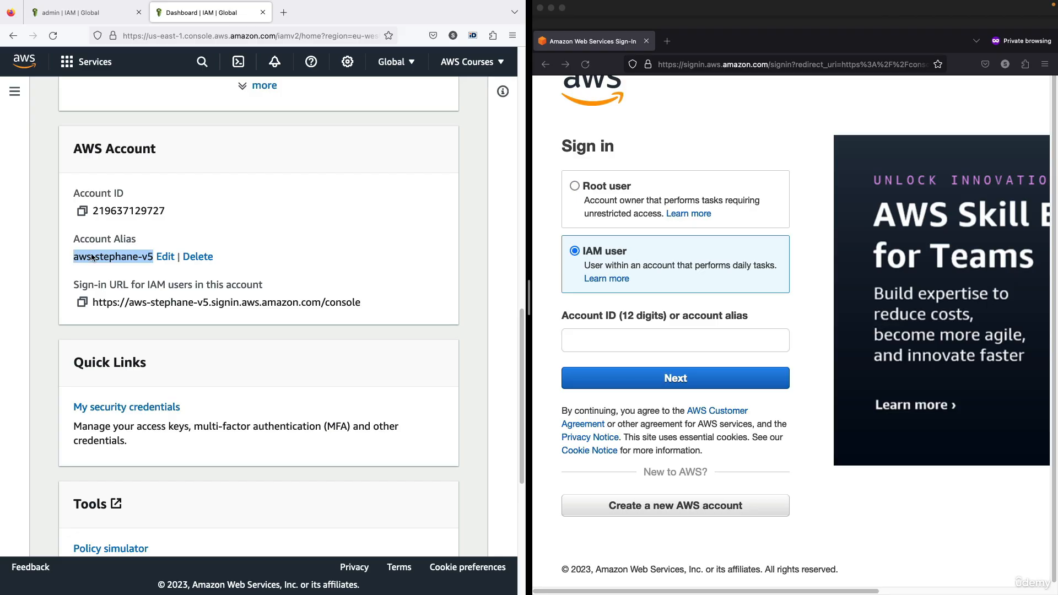
left_click(623, 344)
left_click(623, 344)
key("super+v")
left_click(646, 375)
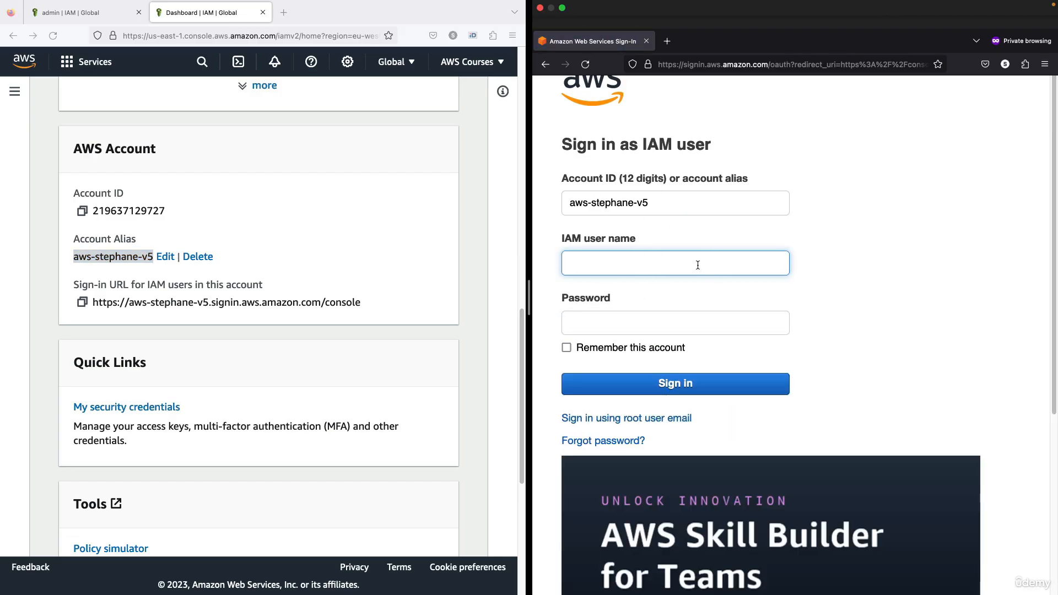
type("stephane")
left_click(658, 328)
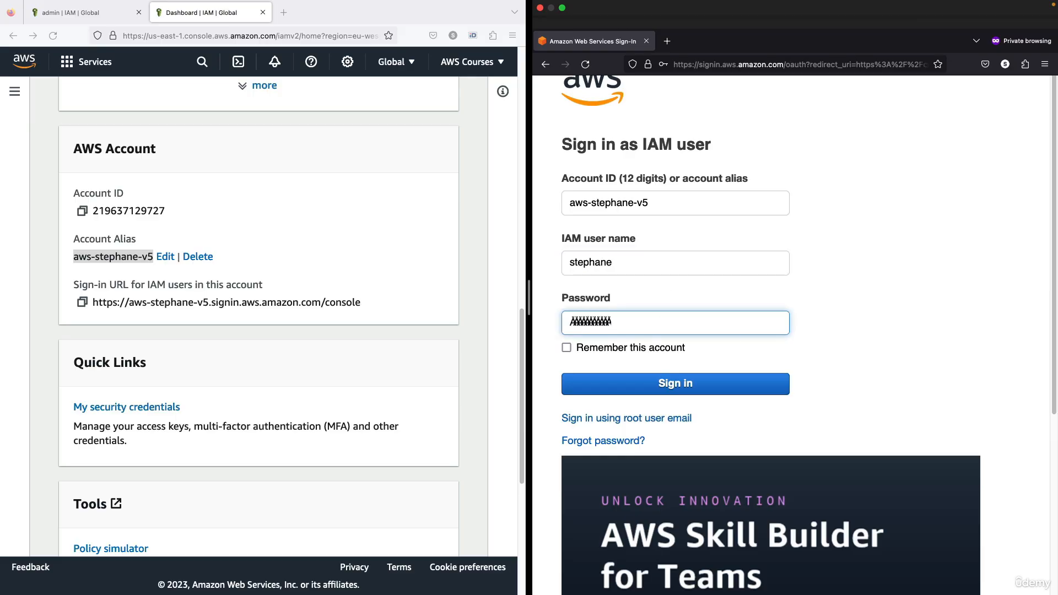
left_click(610, 349)
left_click(633, 381)
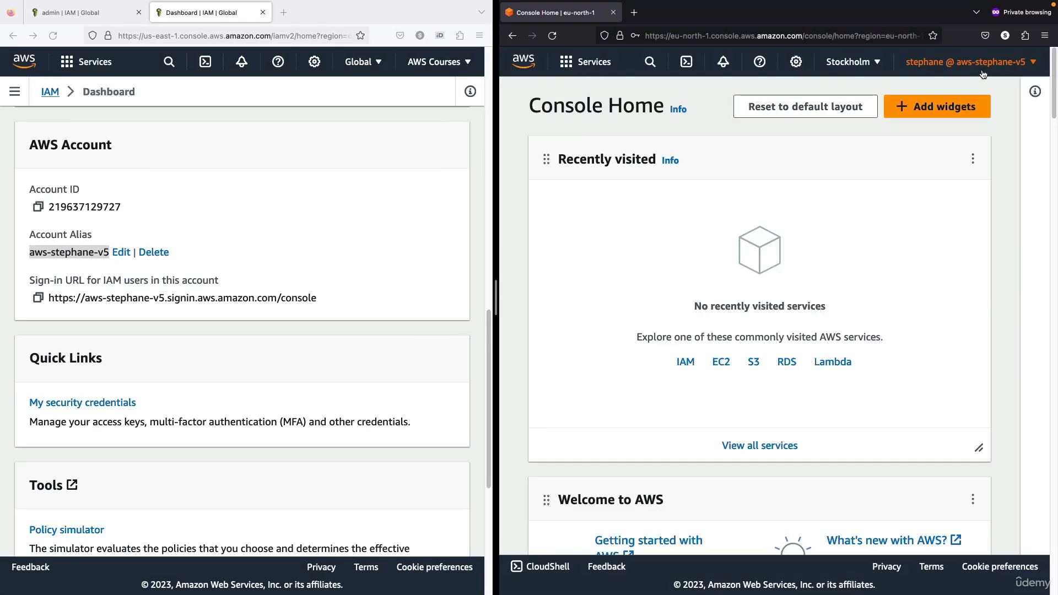
left_click(962, 70)
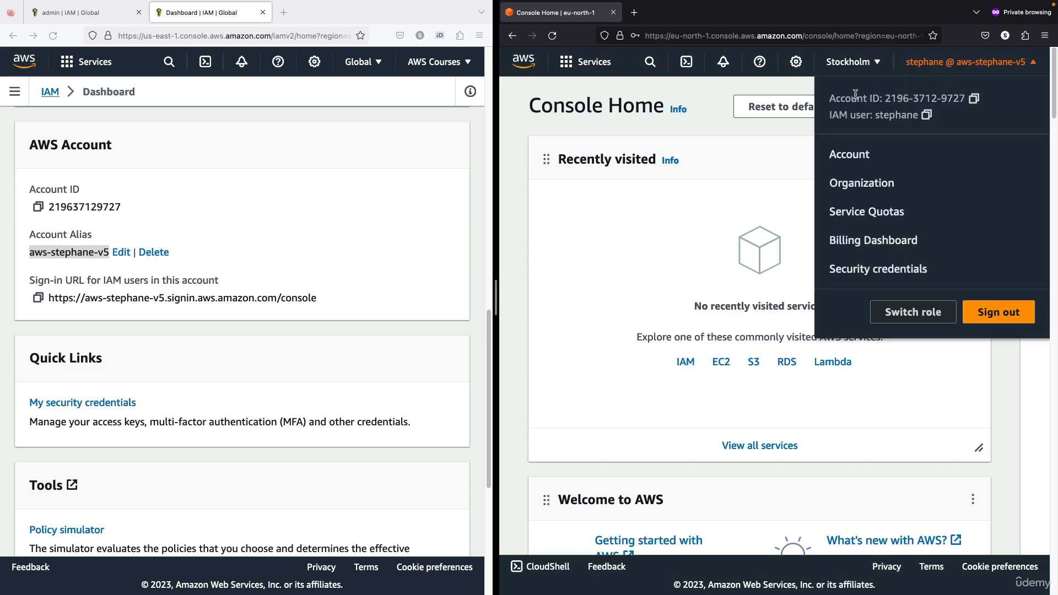
left_click_drag(856, 93, 952, 95)
left_click_drag(847, 119, 913, 118)
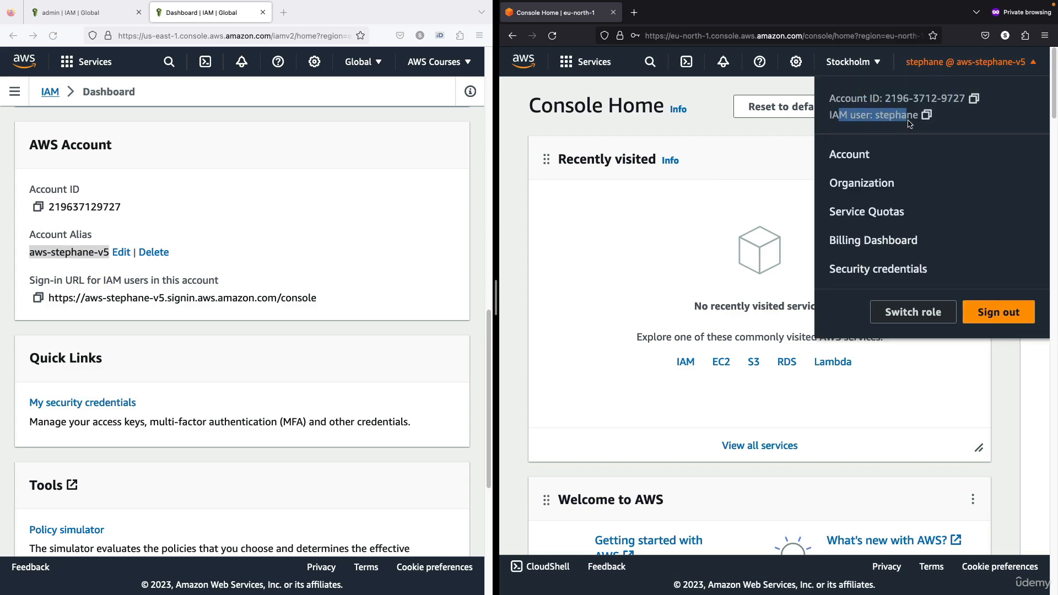
left_click(445, 71)
left_click(451, 65)
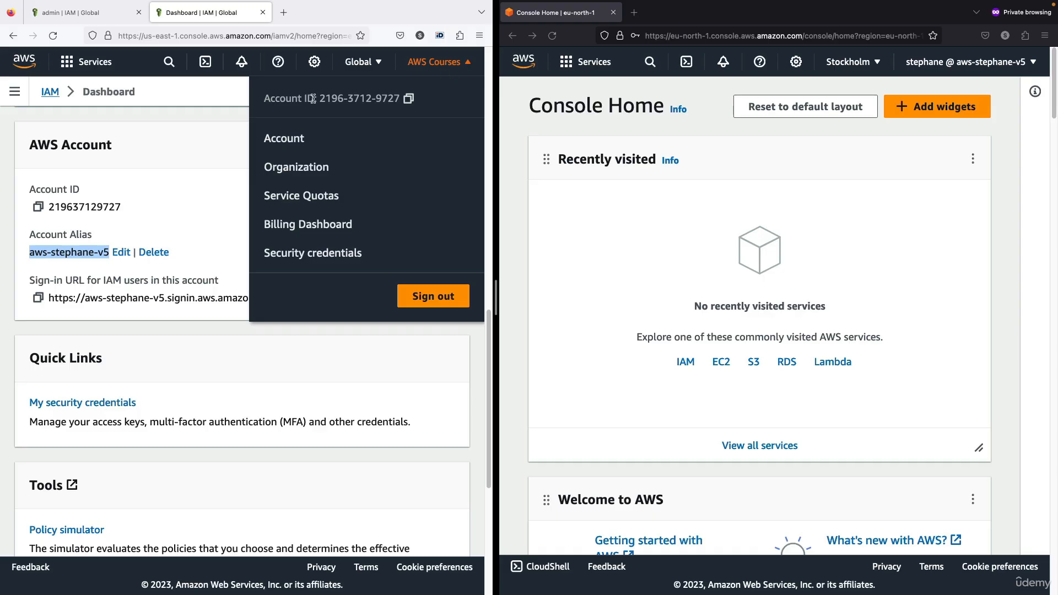
left_click_drag(285, 98, 386, 101)
left_click(344, 95)
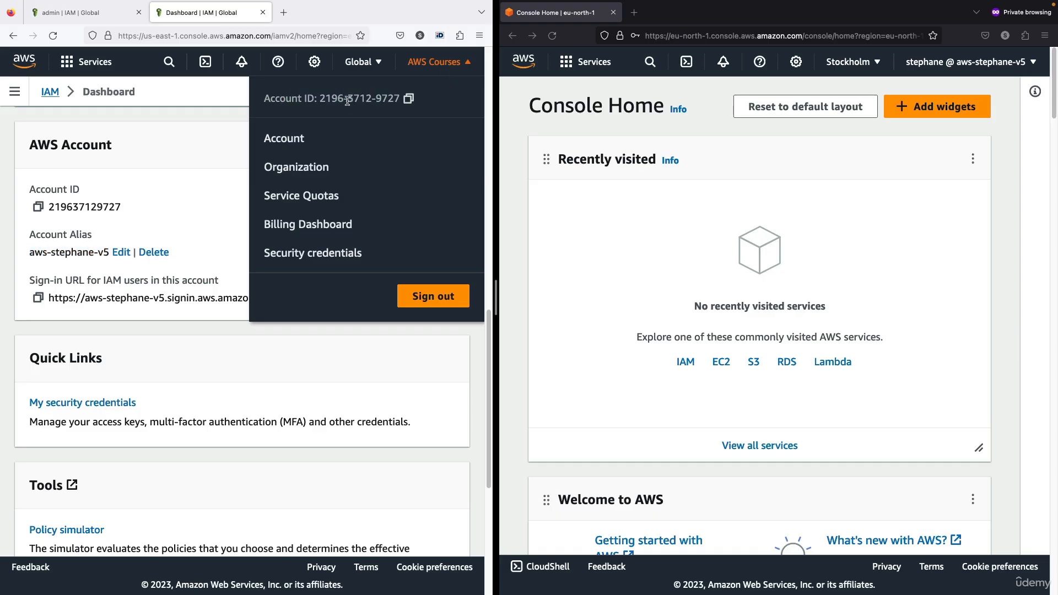
left_click(231, 161)
left_click(433, 68)
left_click(941, 65)
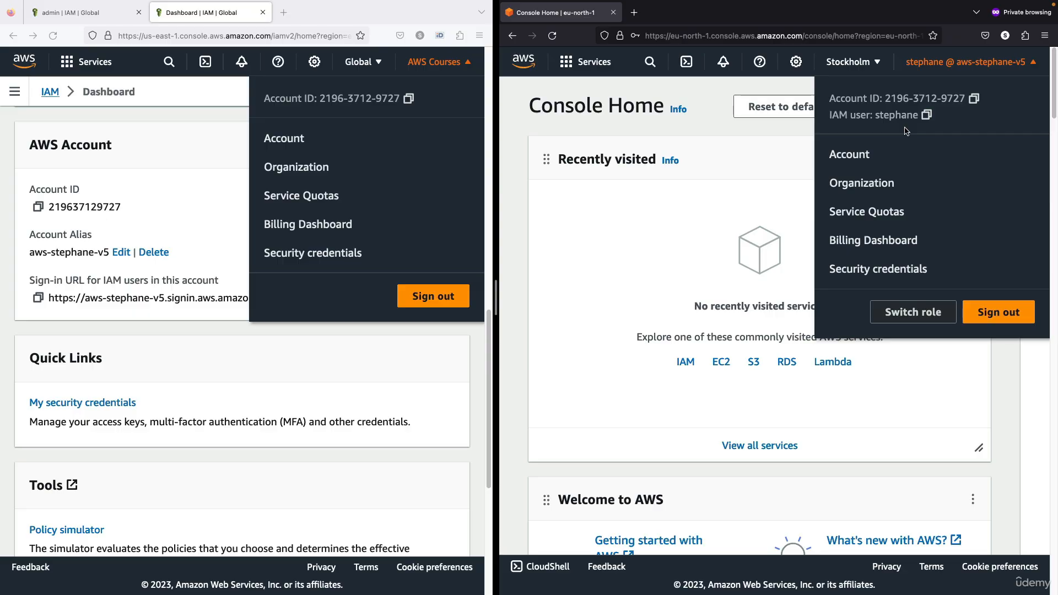
left_click(386, 254)
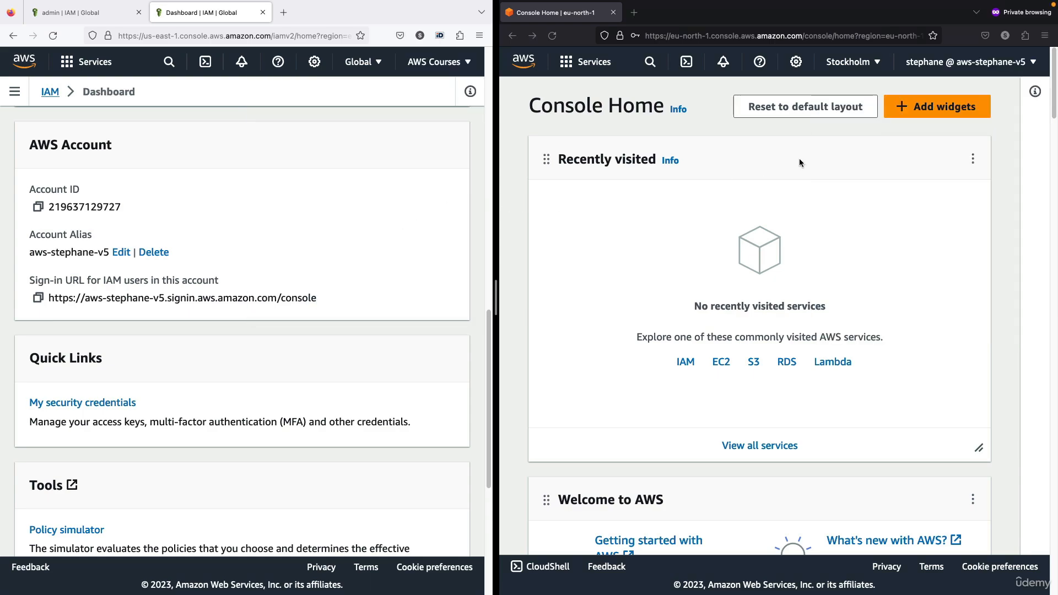
left_click(954, 70)
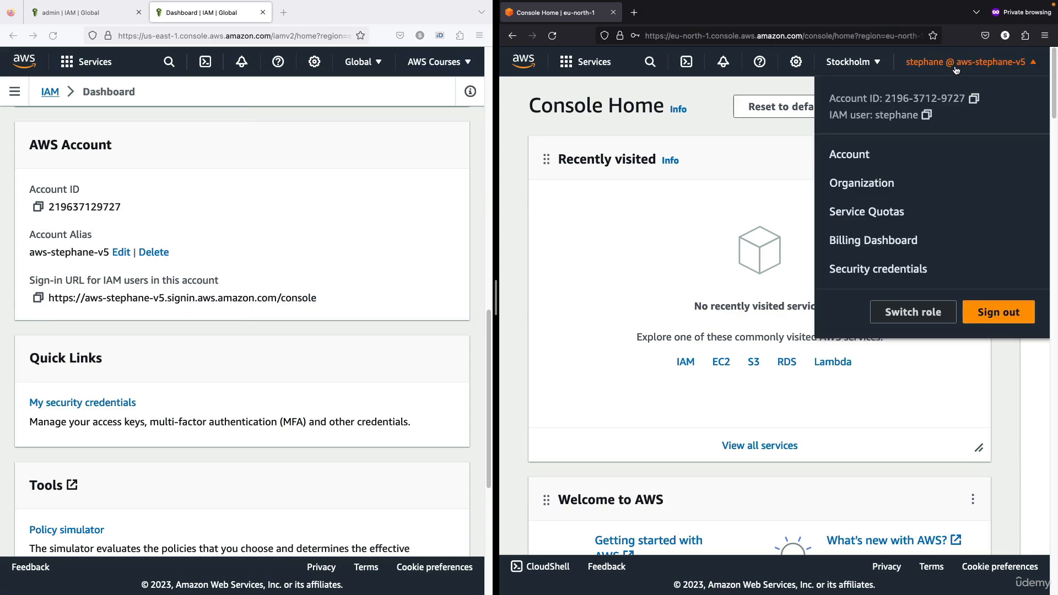
left_click(767, 124)
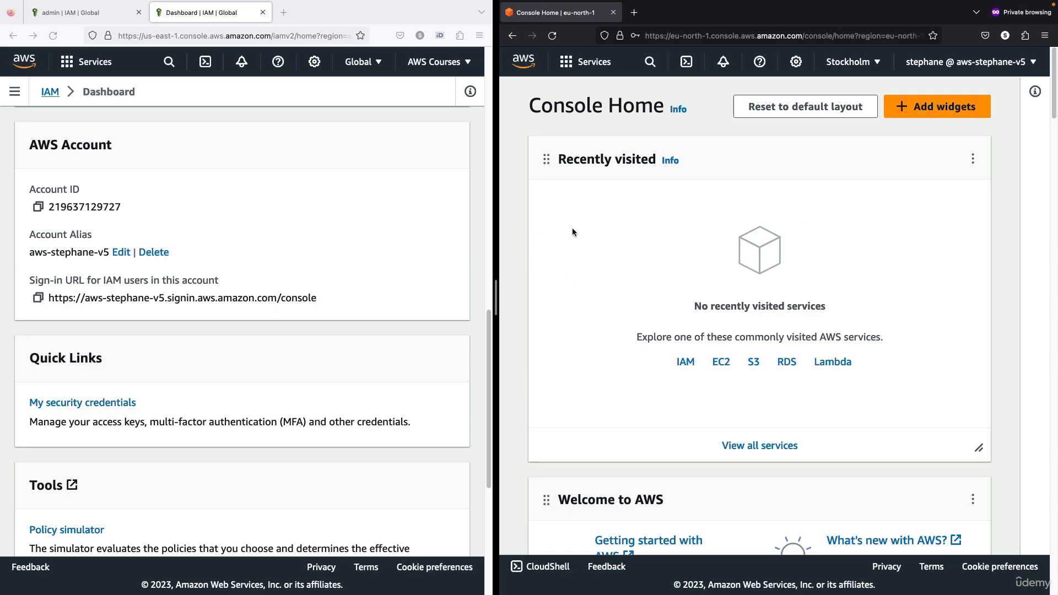
left_click(368, 231)
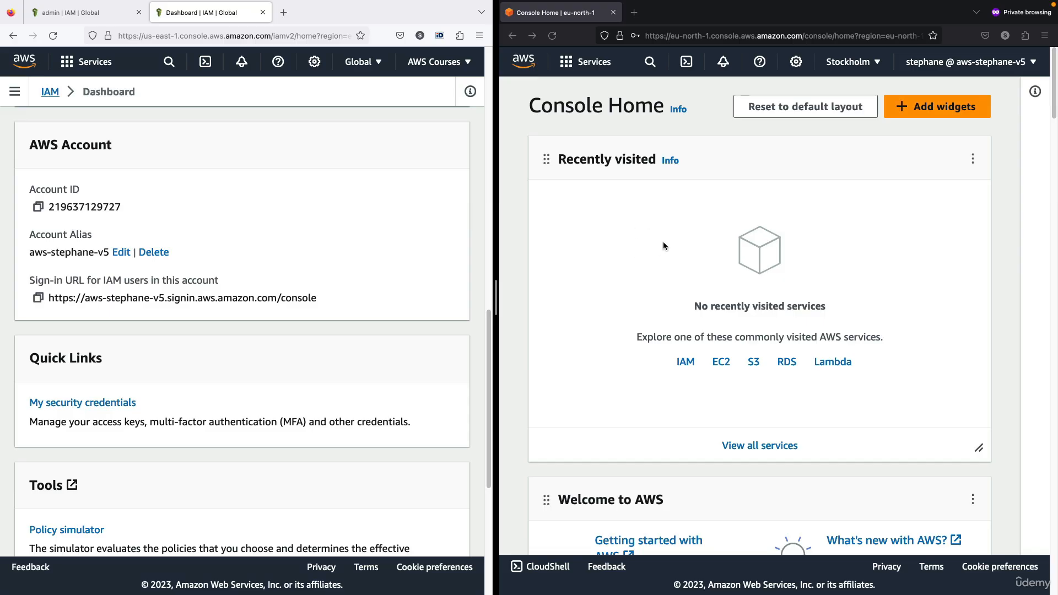
left_click(577, 239)
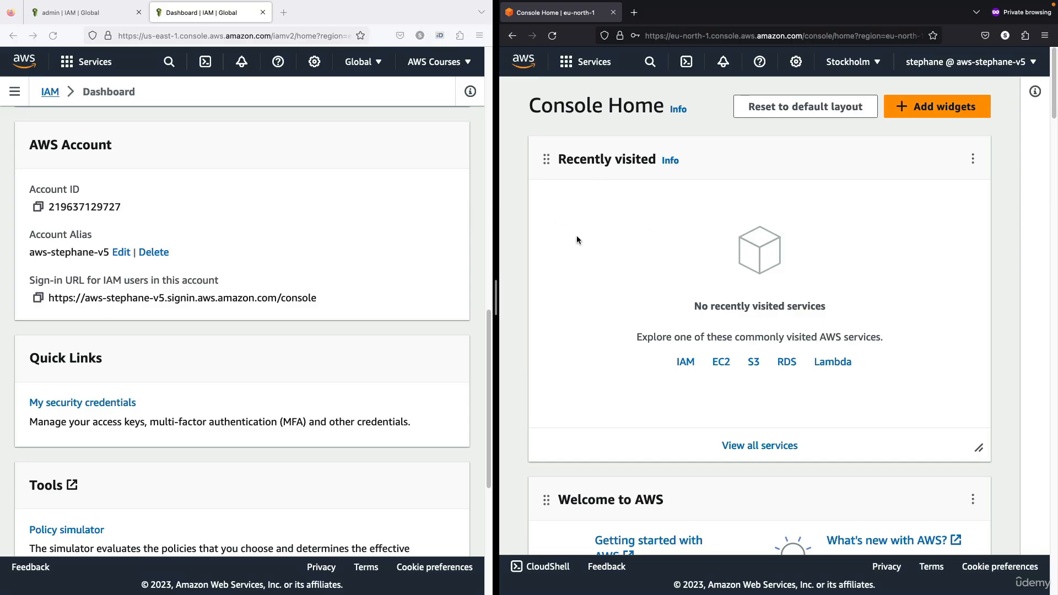